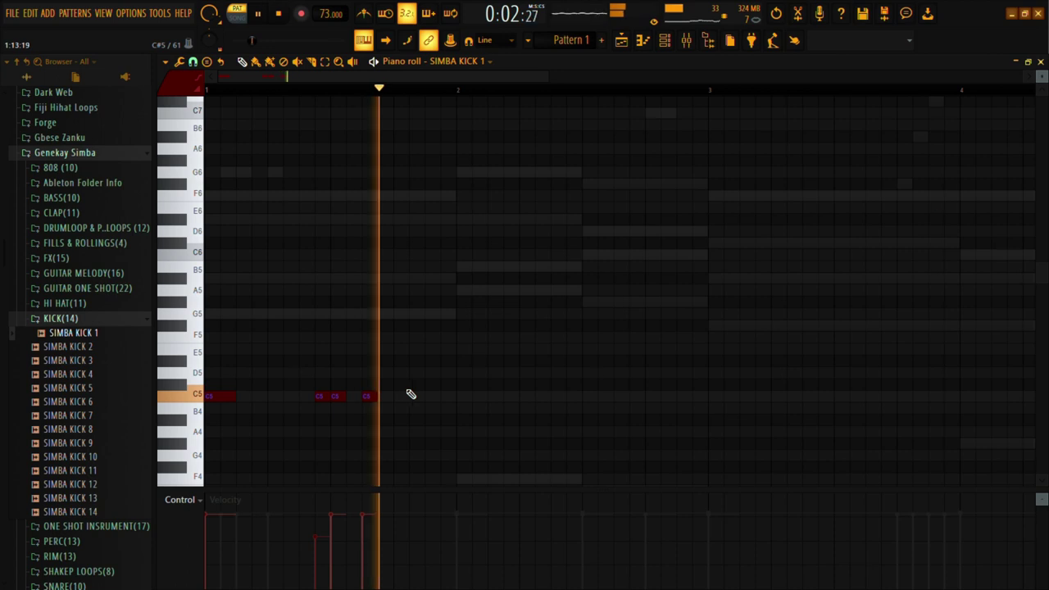
- Add C5 kick notes on steps 1, 8 and 11 of bar 2
left_click(460, 396)
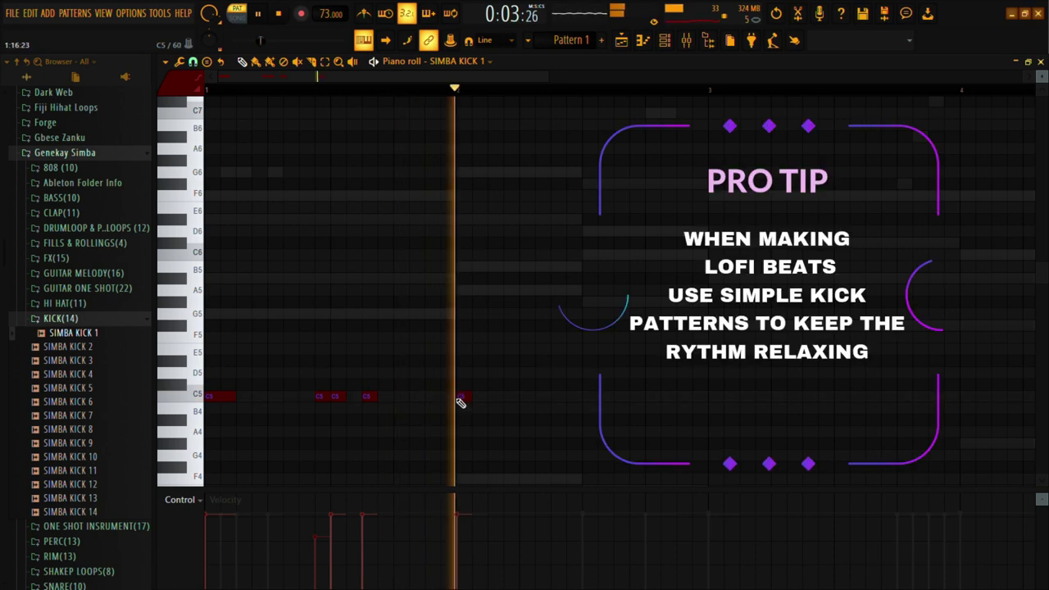
right_click(577, 398)
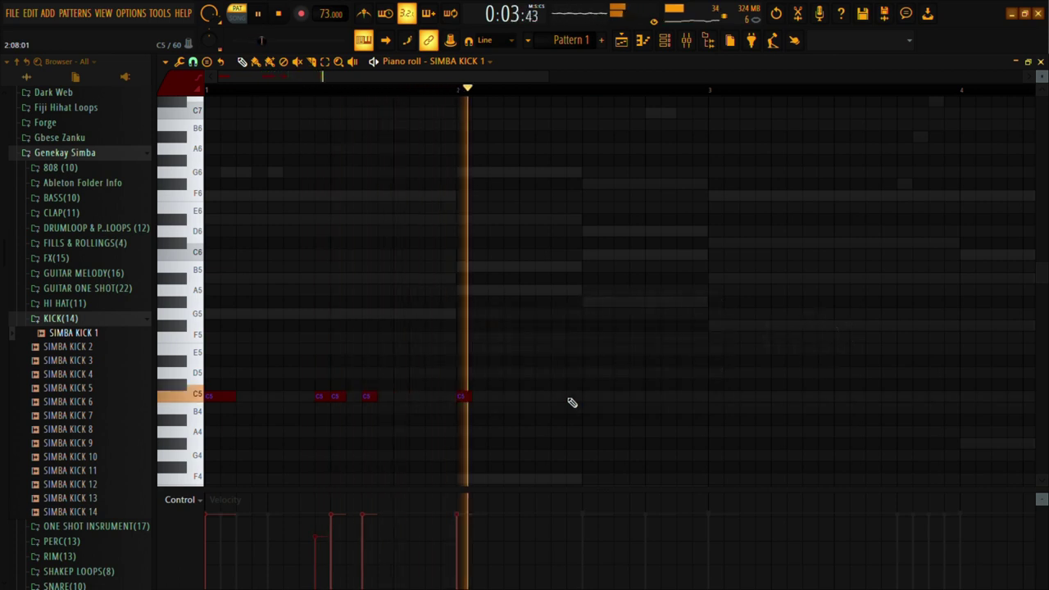
left_click(571, 398)
left_click(621, 399)
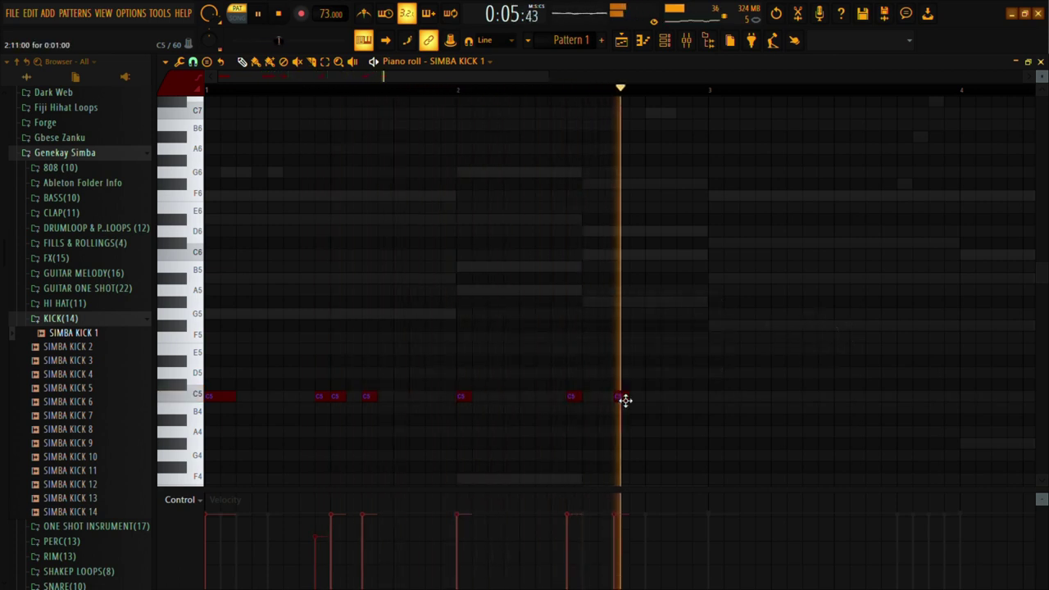
right_click(623, 400)
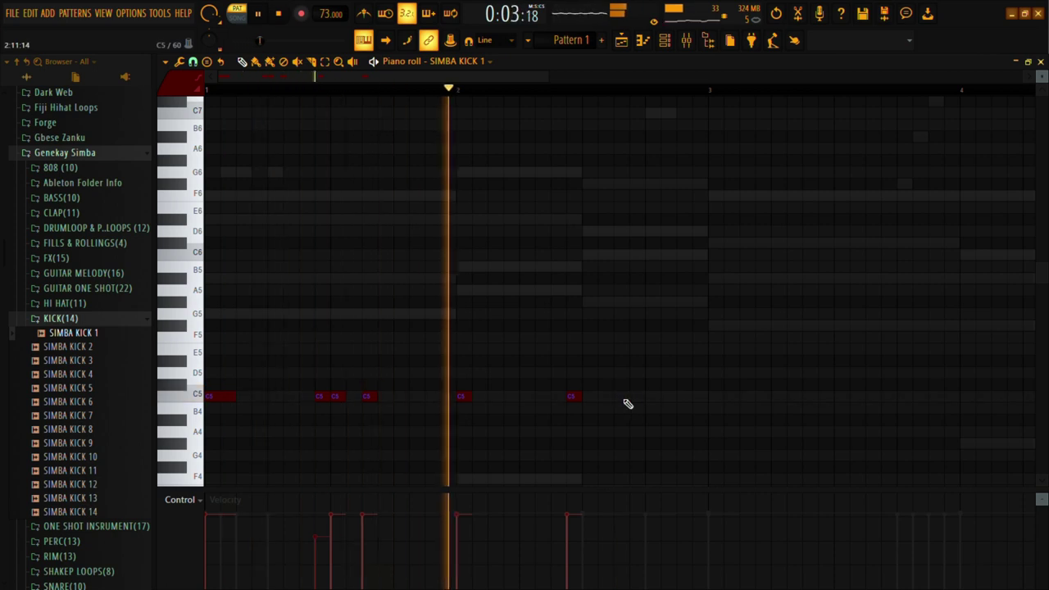
left_click(621, 400)
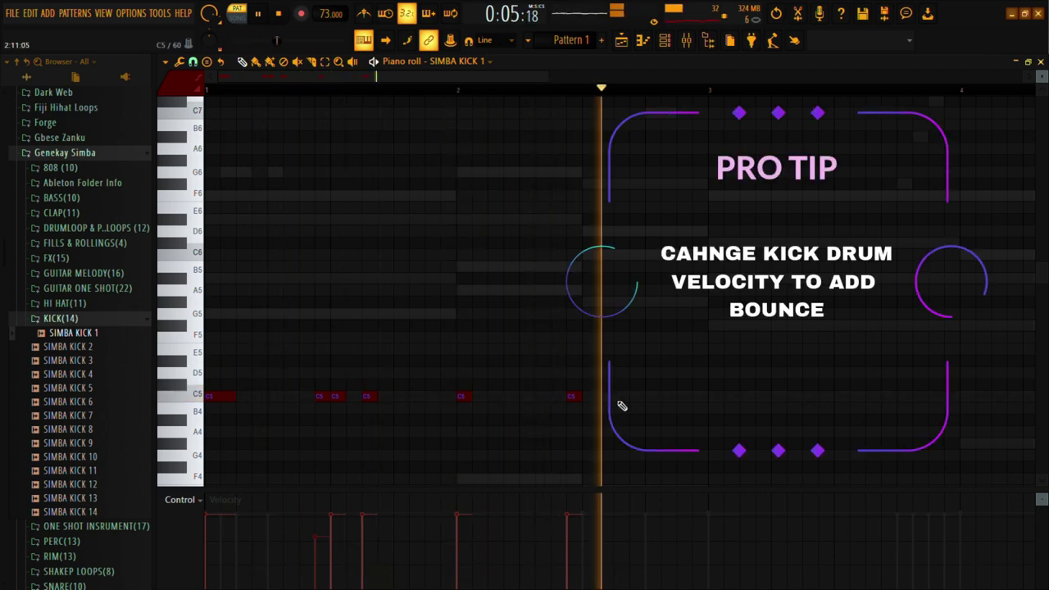
left_click(719, 400)
key("space")
right_click(725, 396)
- Duplicate the two-bar kick pattern to bar 3 and the resulting four-bar pattern to bar 5
left_click_drag(736, 409, 123, 410)
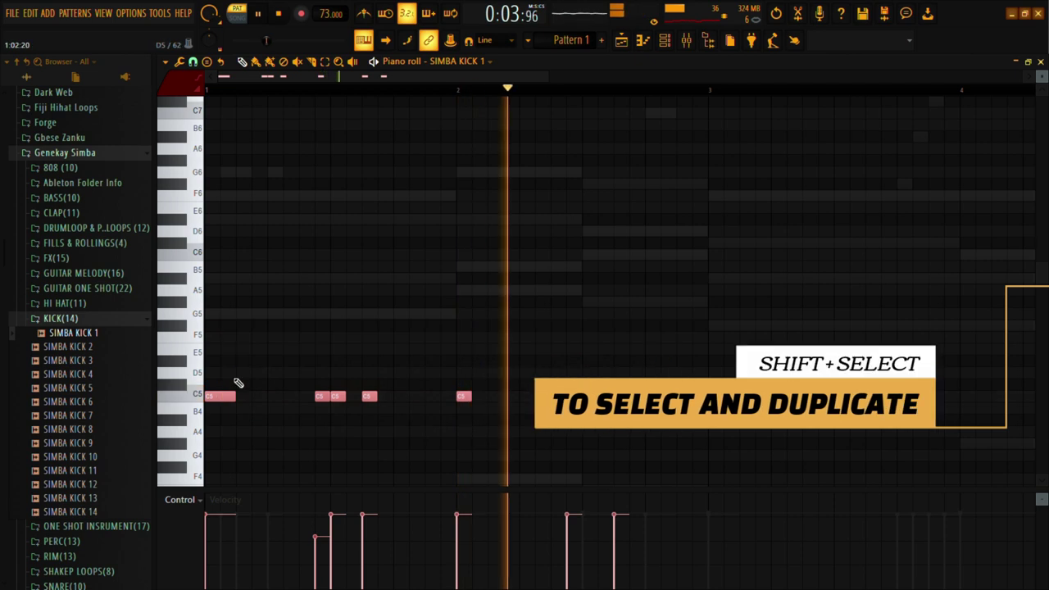
left_click_drag(230, 398, 732, 404)
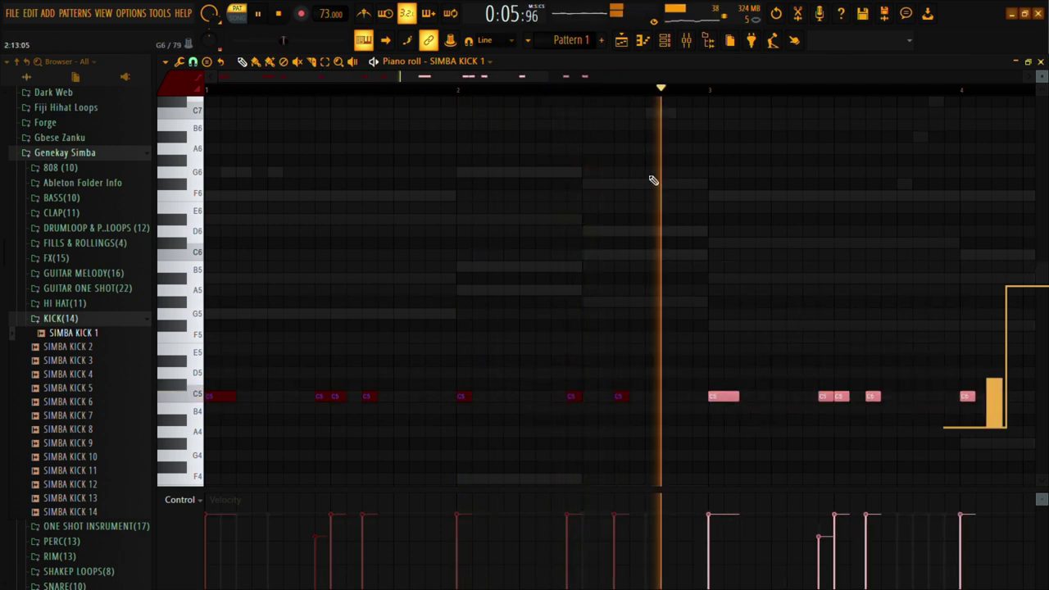
left_click_drag(550, 77, 775, 57)
left_click_drag(831, 417, 116, 391)
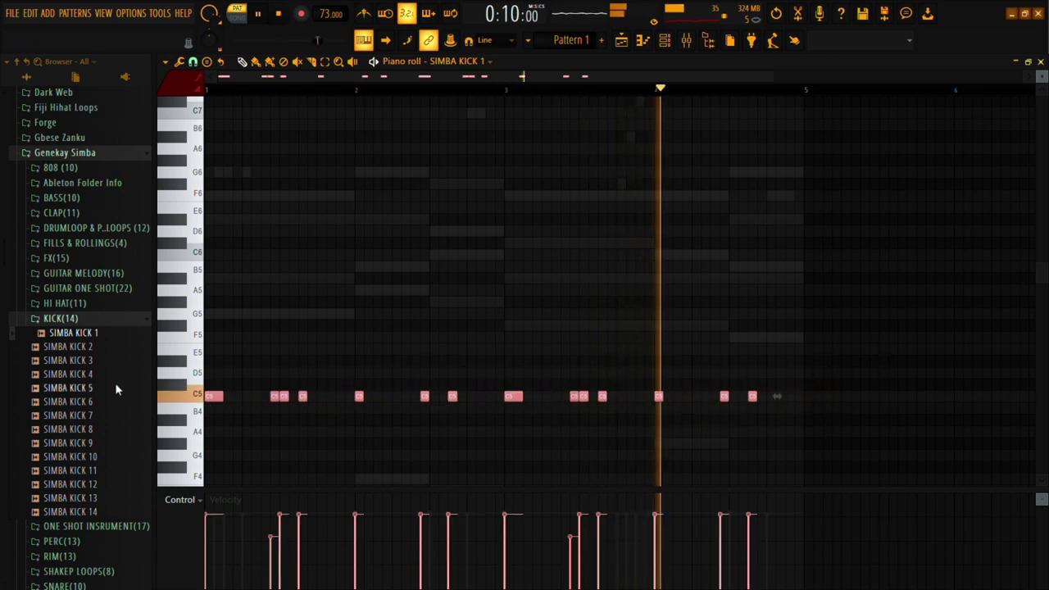
left_click_drag(219, 401, 813, 410)
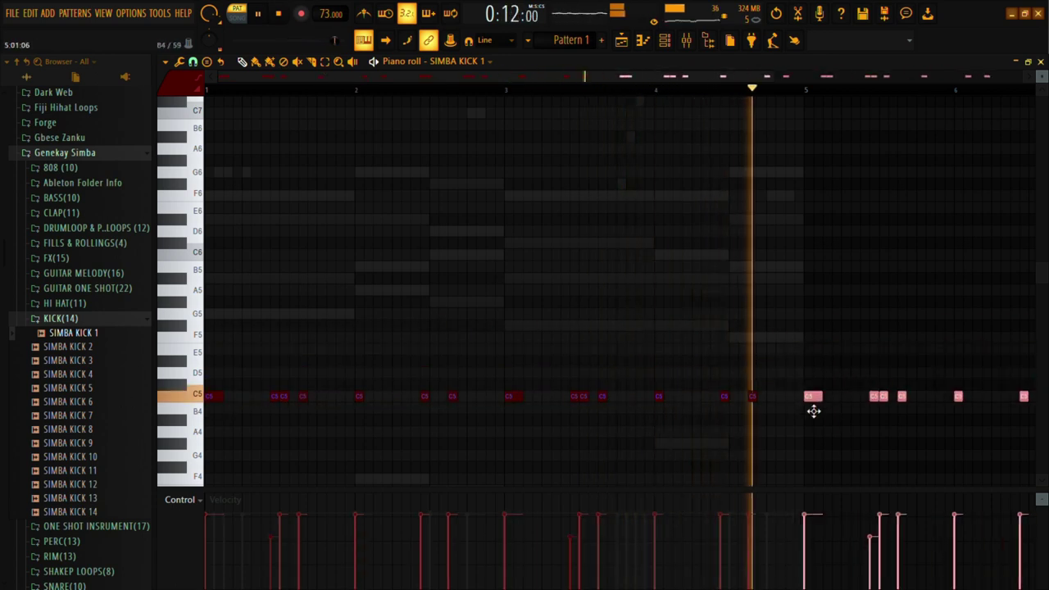
left_click_drag(506, 78, 734, 76)
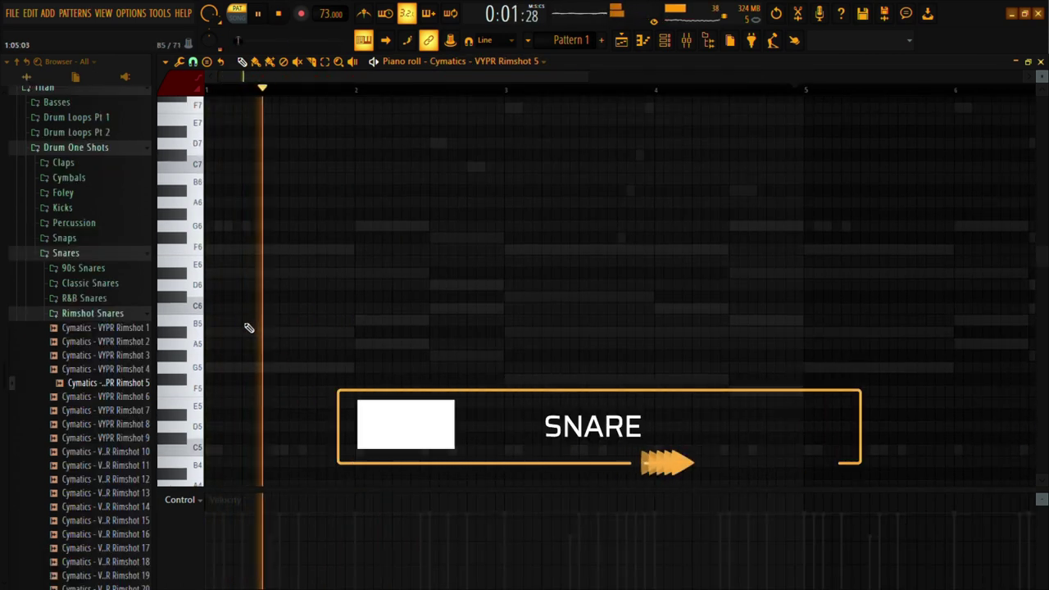
- Place C5 rimshot notes on steps 5 and 13 of bar 1
scroll(249, 336, "down", 2)
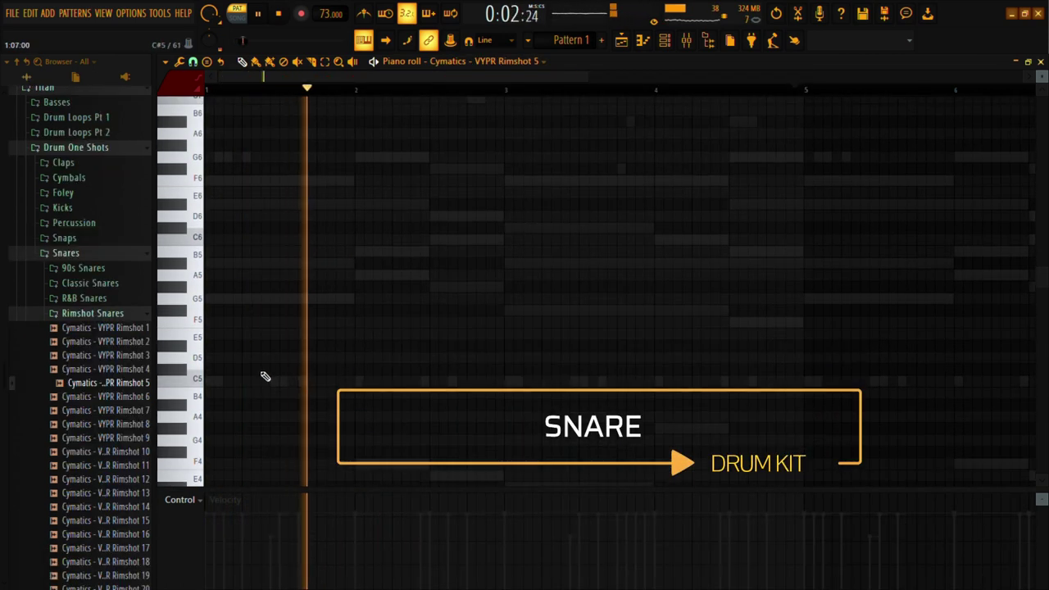
left_click(249, 382)
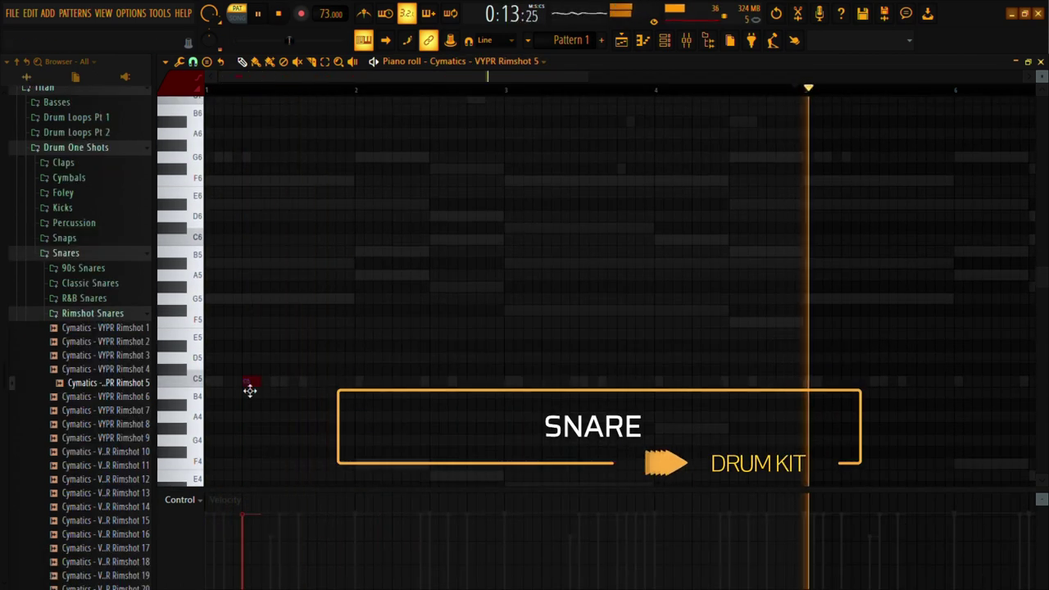
key("space")
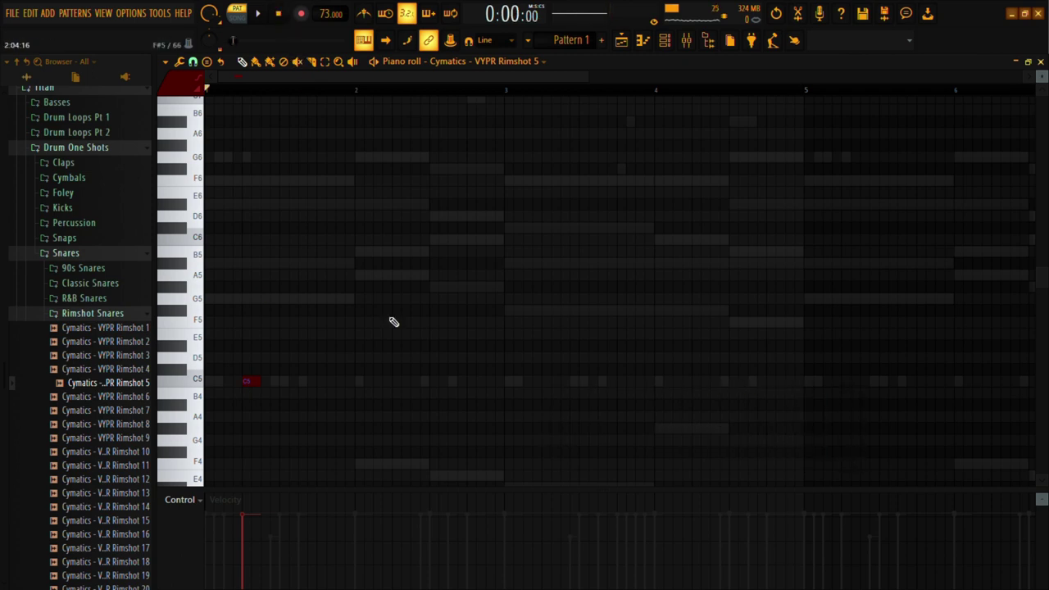
key("space")
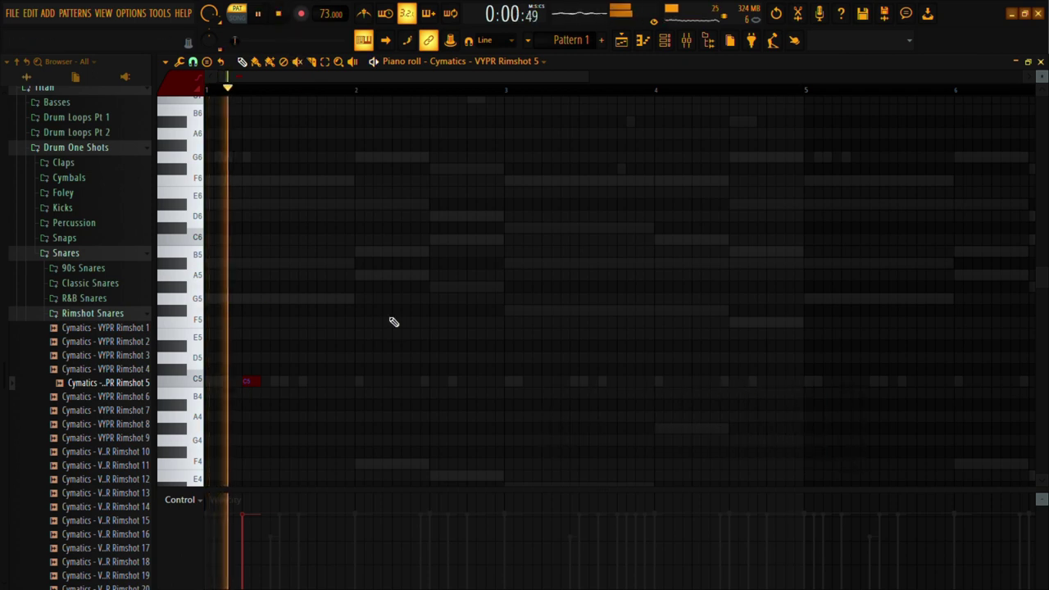
left_click(321, 383)
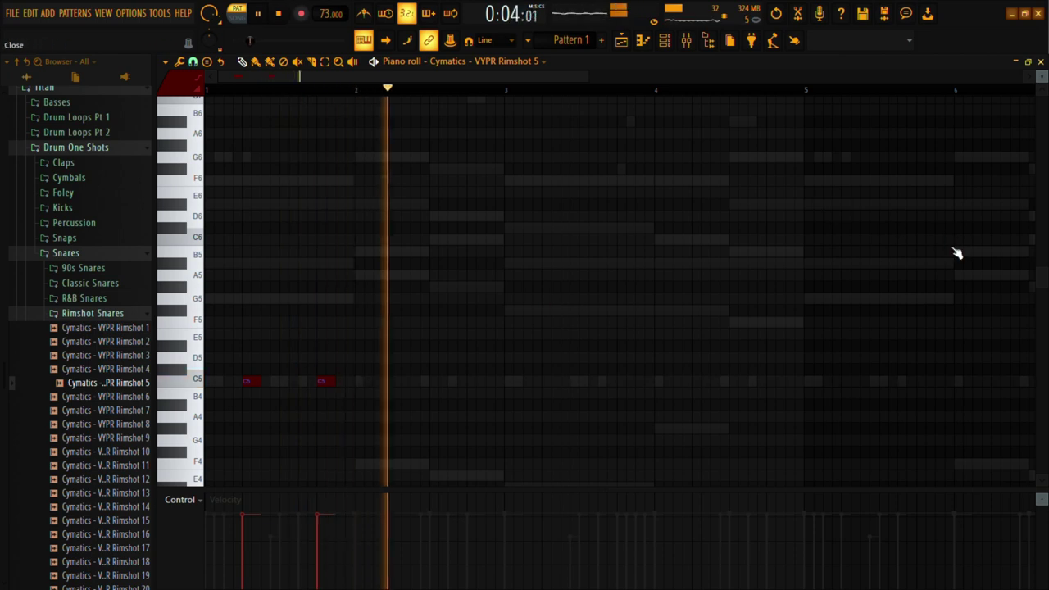
key("space")
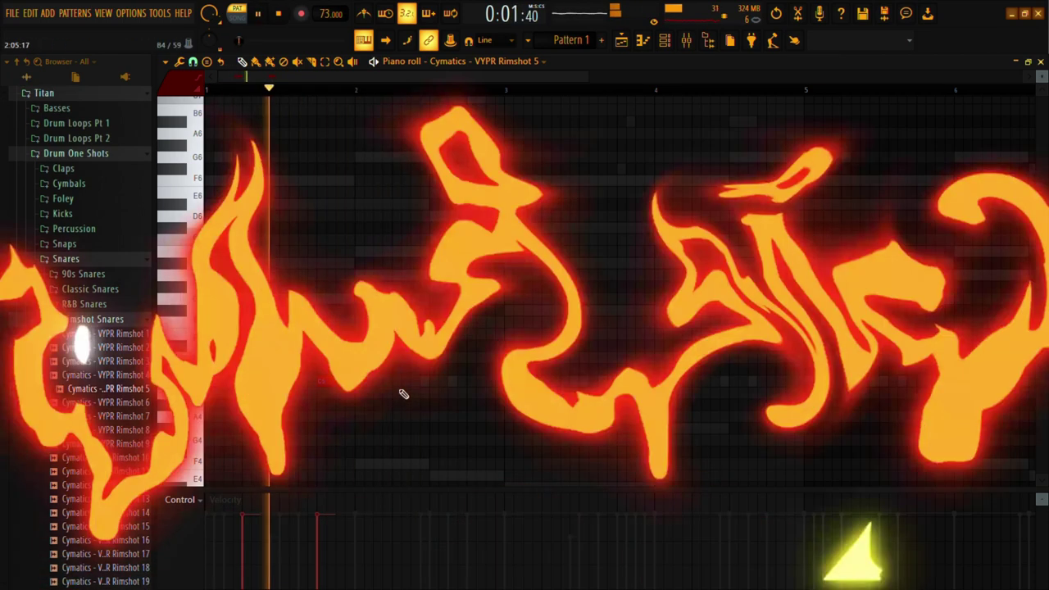
- Continue the C5 rimshot pattern on steps 5 and 13 of bars 2, 3 and 4
left_click(400, 383)
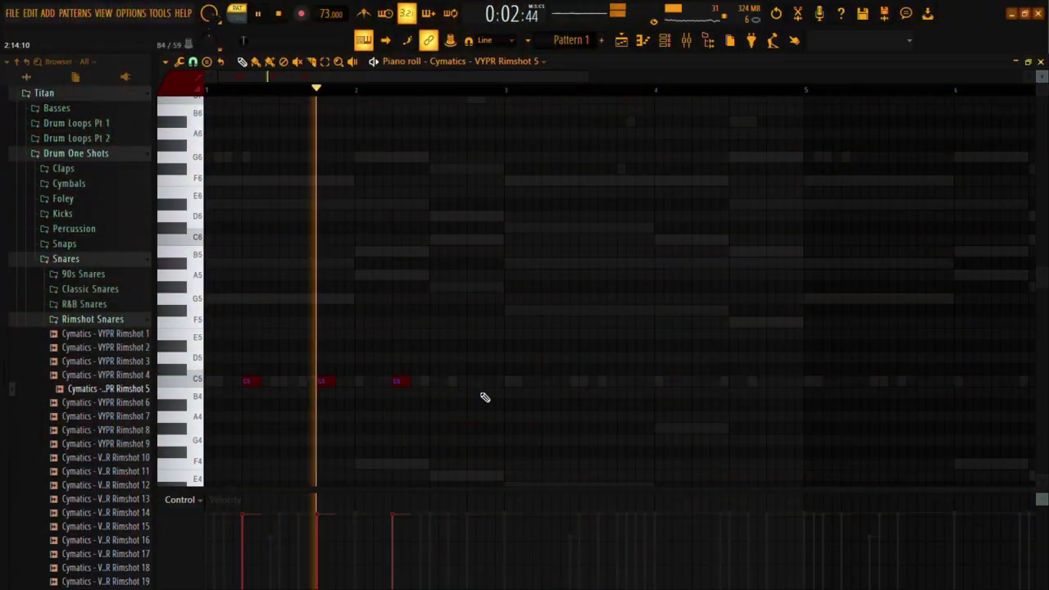
left_click(473, 383)
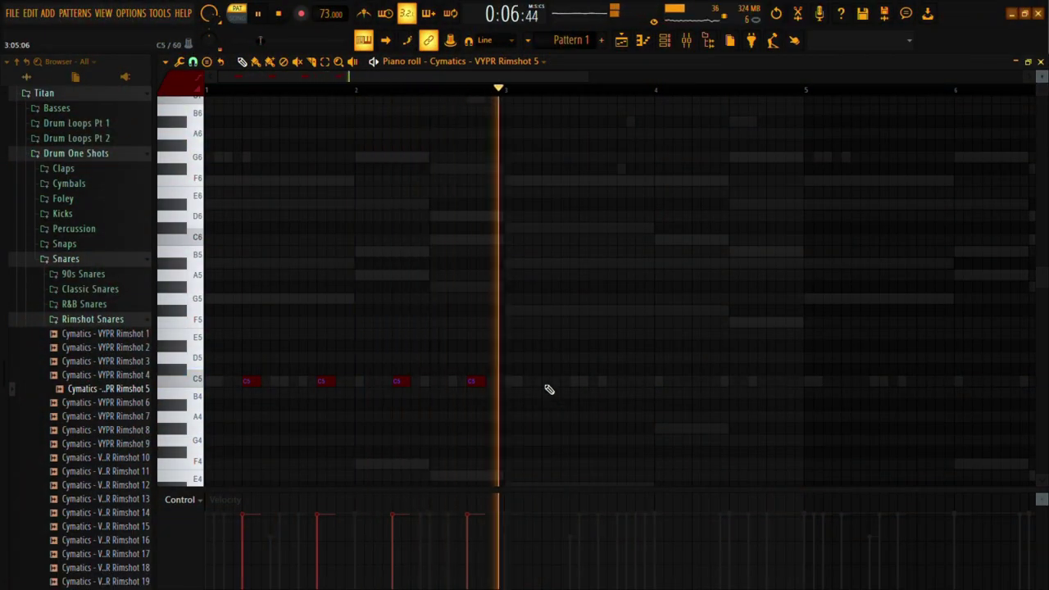
left_click(546, 383)
key("space")
left_click(623, 383)
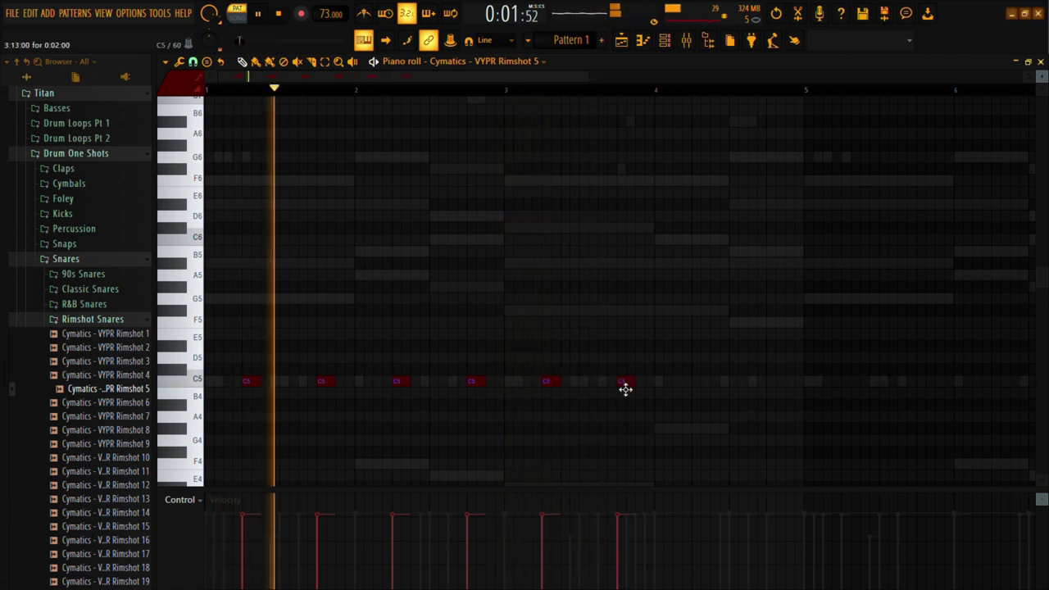
left_click(699, 382)
left_click(771, 382)
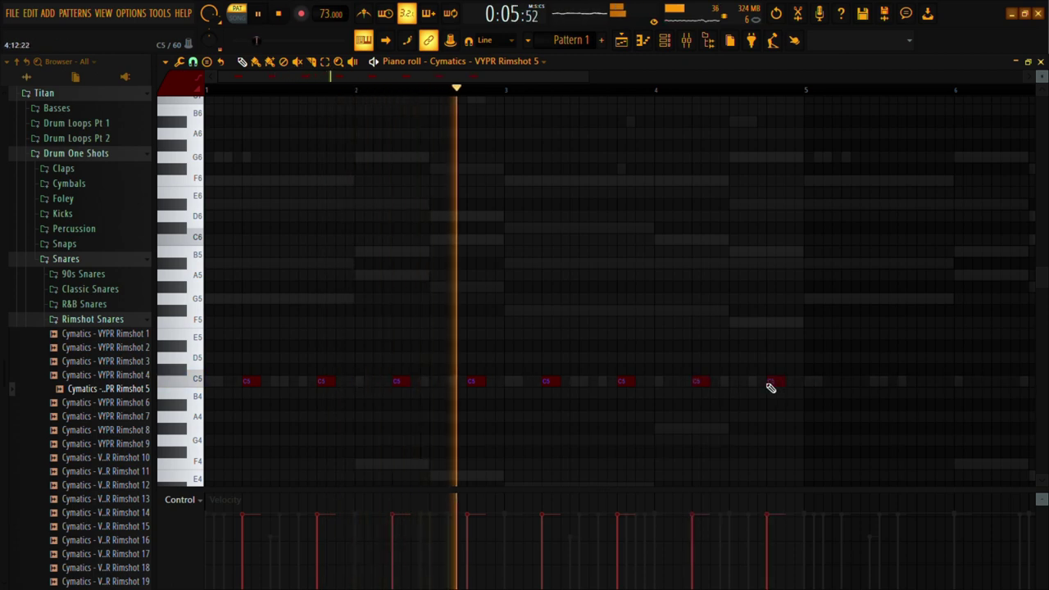
- Duplicate the four-bar rimshot pattern so the copy starts at bar 5, and close the piano roll
left_click_drag(807, 398, 225, 336)
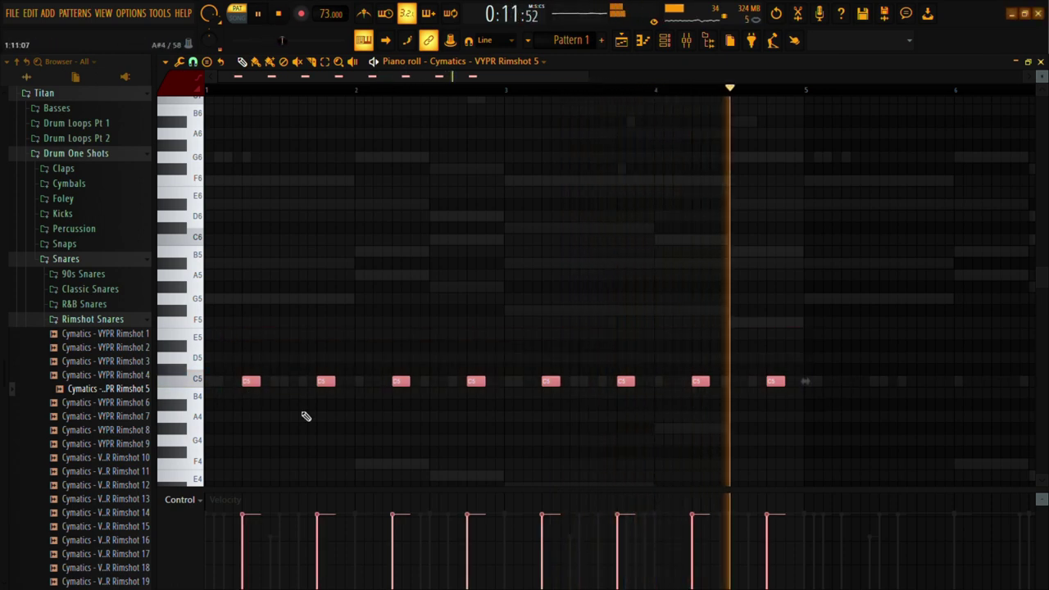
left_click_drag(257, 391, 857, 394)
left_click(589, 282)
right_click(591, 283)
left_click(1041, 60)
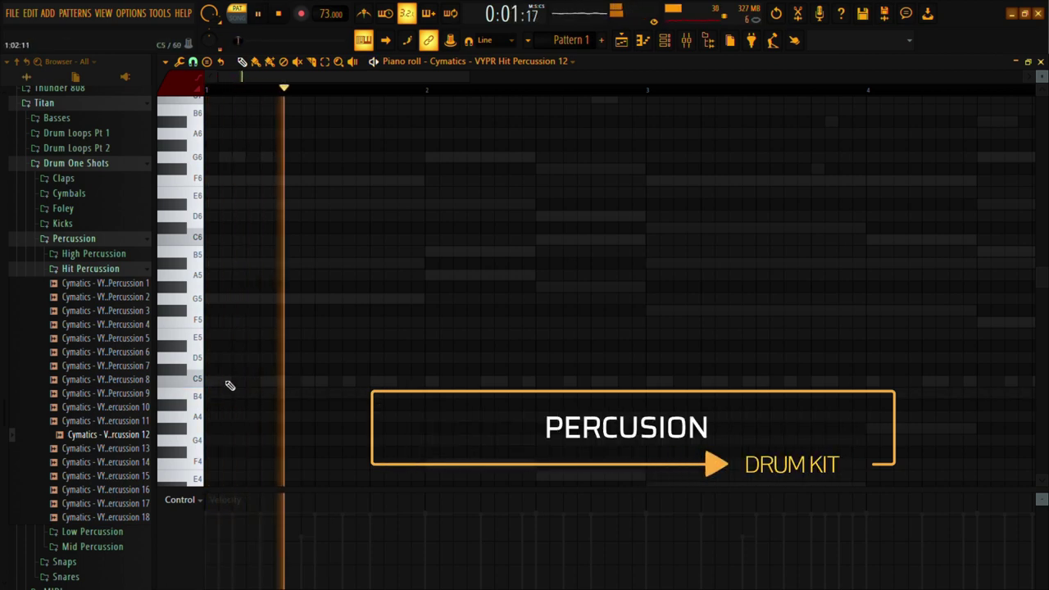
- Add three D5 percussion hits on steps 2 to 4 of bar 1 and transpose them up to B5
left_click(224, 359)
left_click(237, 358)
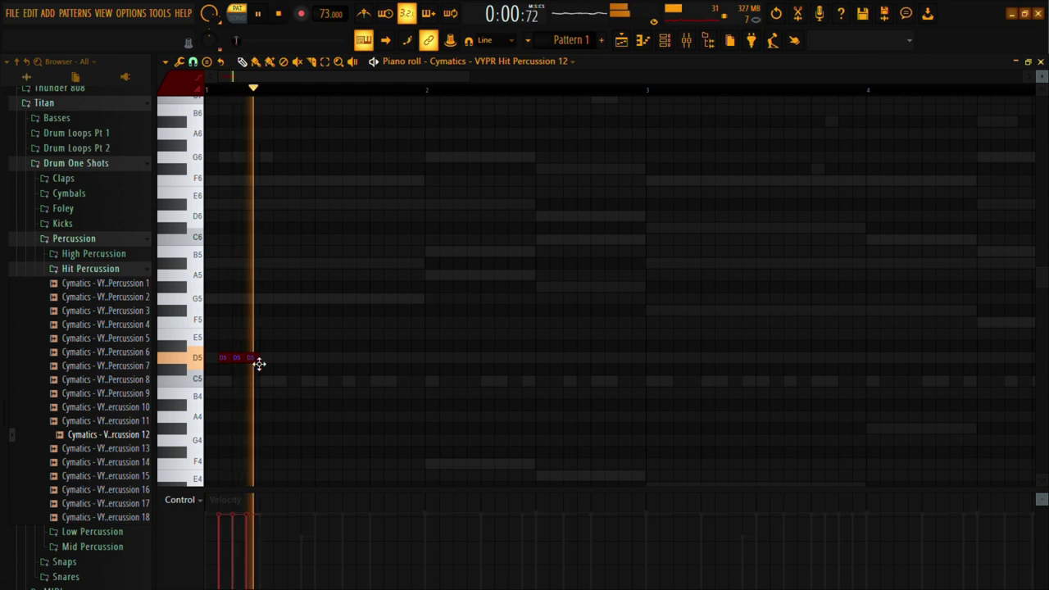
key("shift+Up")
key("shift+Left")
key("shift+Right")
key("shift+Right")
key("shift+Up")
key("shift+Up")
key("shift+Up")
key("shift+Up")
key("shift+Up")
key("shift+Up")
key("shift+Left")
key("shift+Left")
key("shift+Right")
key("shift+Up")
key("shift+Up")
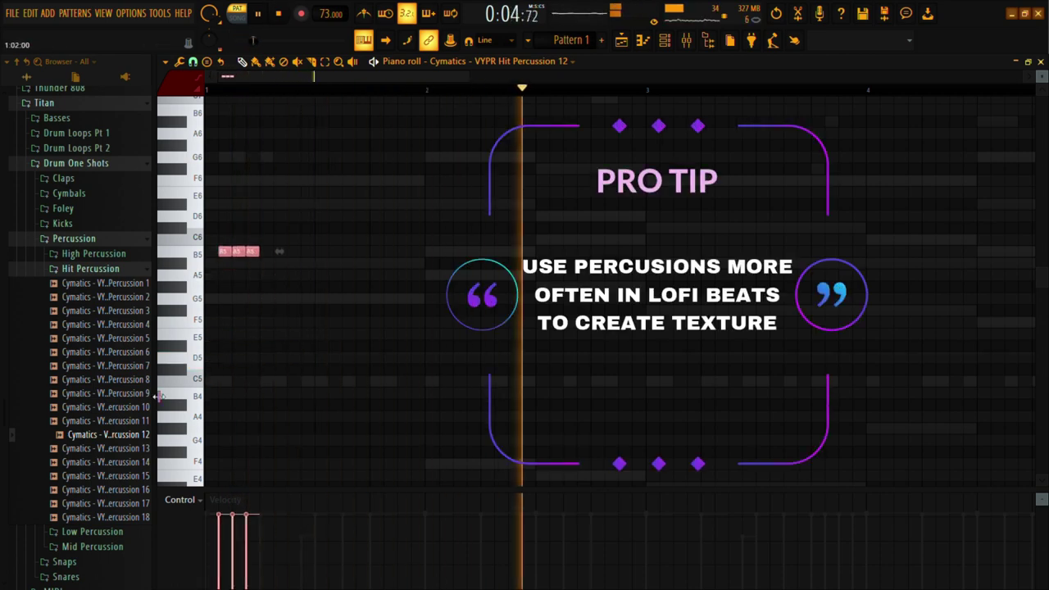
- Audition the three percussion hits at other pitches down to G#5 and settle them on A#5
key("shift+Up")
key("shift+Up")
key("shift+Down")
key("shift+Down")
key("shift+Down")
key("shift+Down")
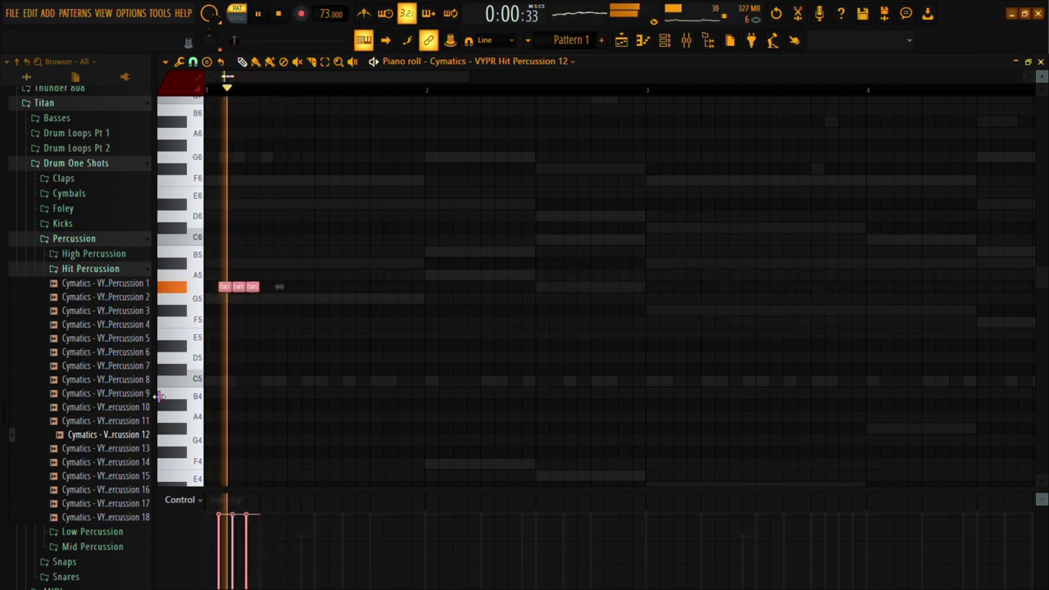
key("shift+Down")
key("space")
key("shift+Up")
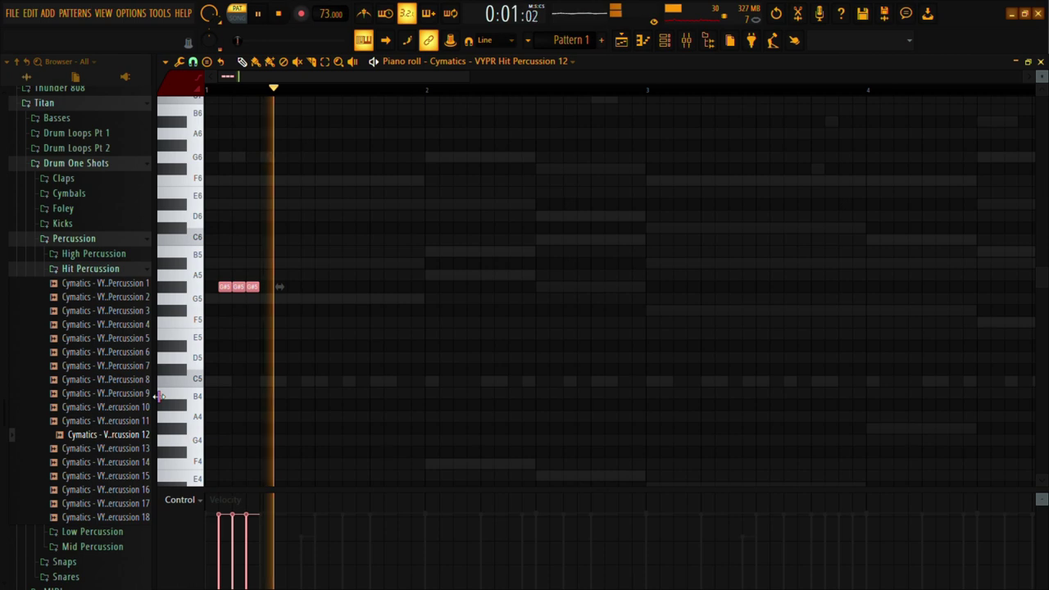
key("shift+Up")
key("space")
key("space")
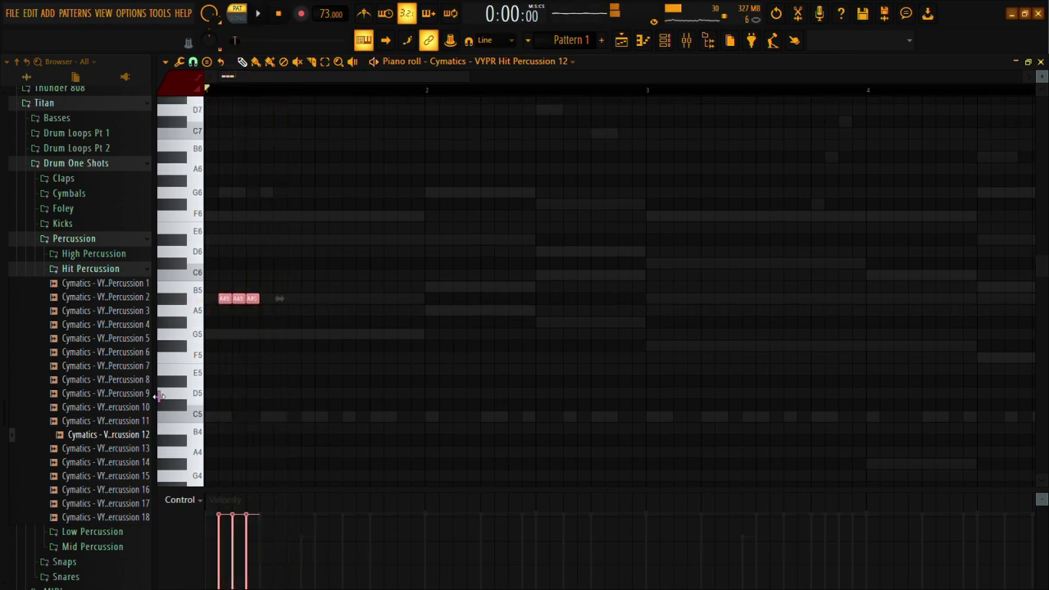
- Try the three percussion hits at C6 and return them to A#5, playing the pattern at each pitch
key("shift+Up")
key("shift+Up")
key("shift+Up")
key("space")
key("space")
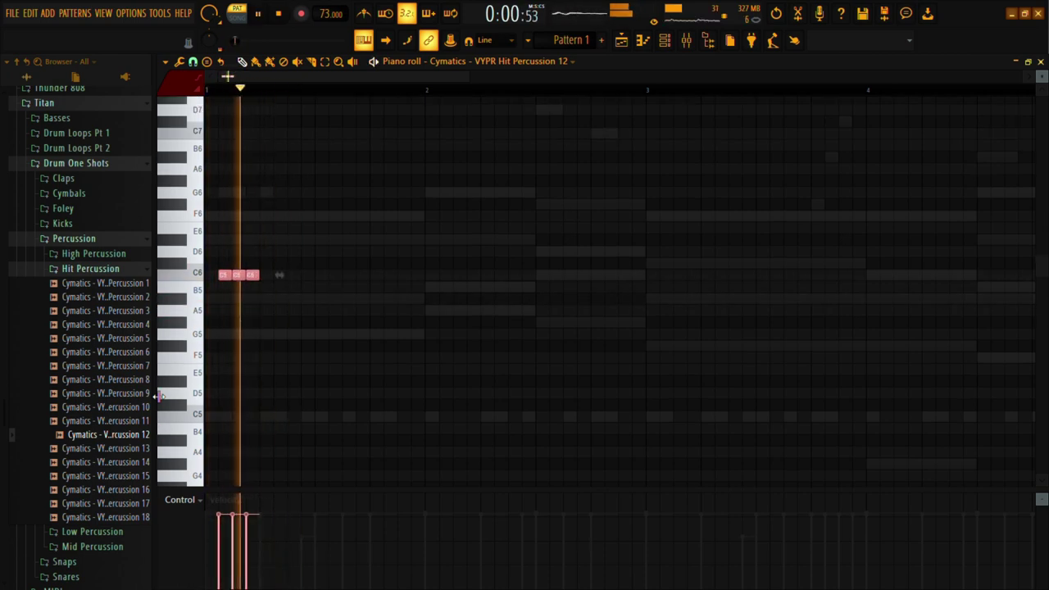
key("shift+Down")
key("shift+Down")
key("space")
key("space")
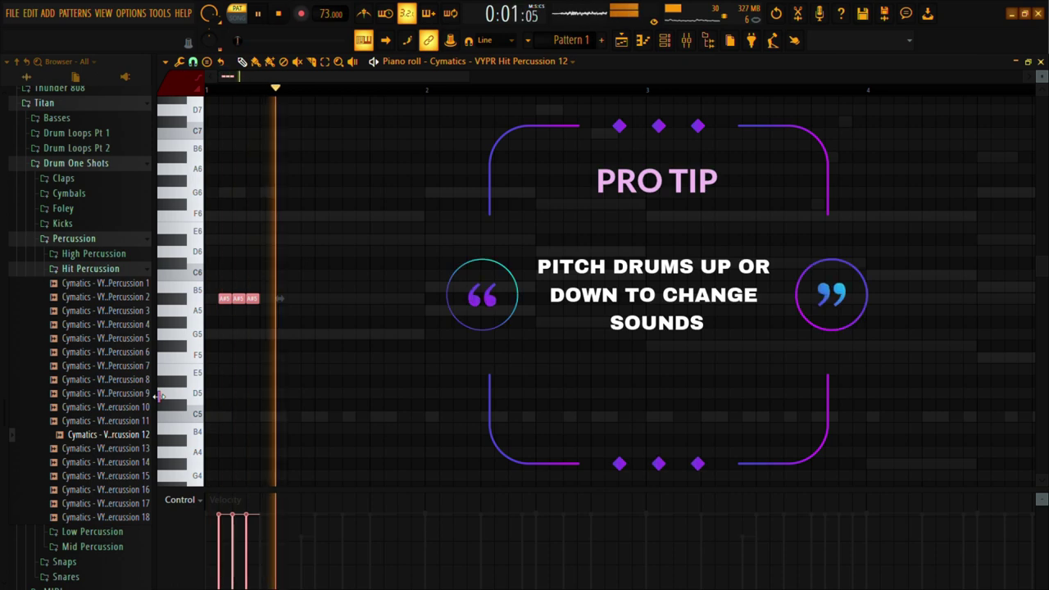
key("space")
key("space")
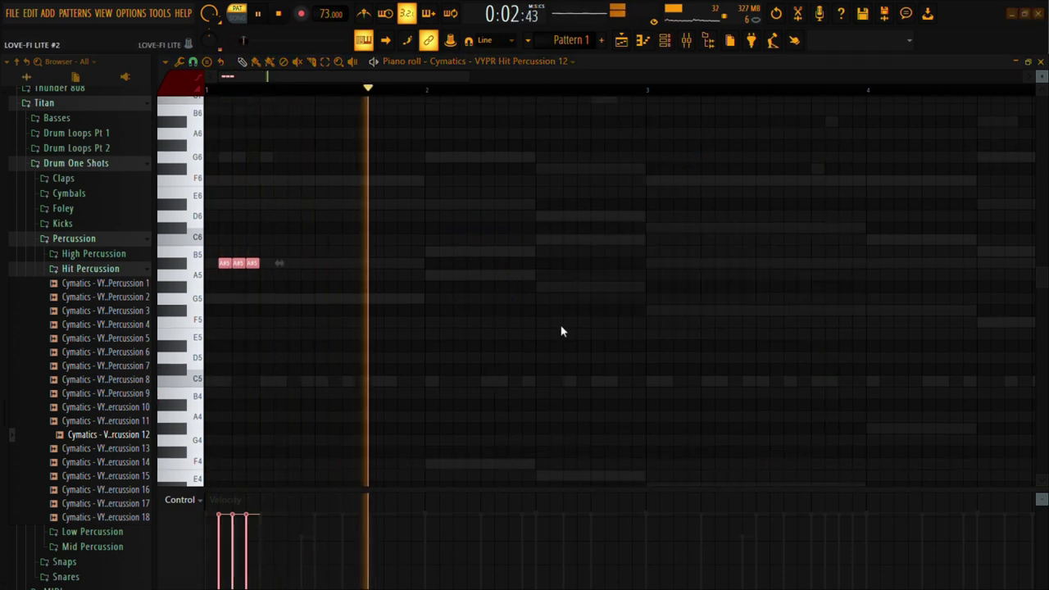
- Set the sample start offset of the Hit Percussion 12 channel to 6% and audition it
left_click(531, 397)
left_click(181, 147)
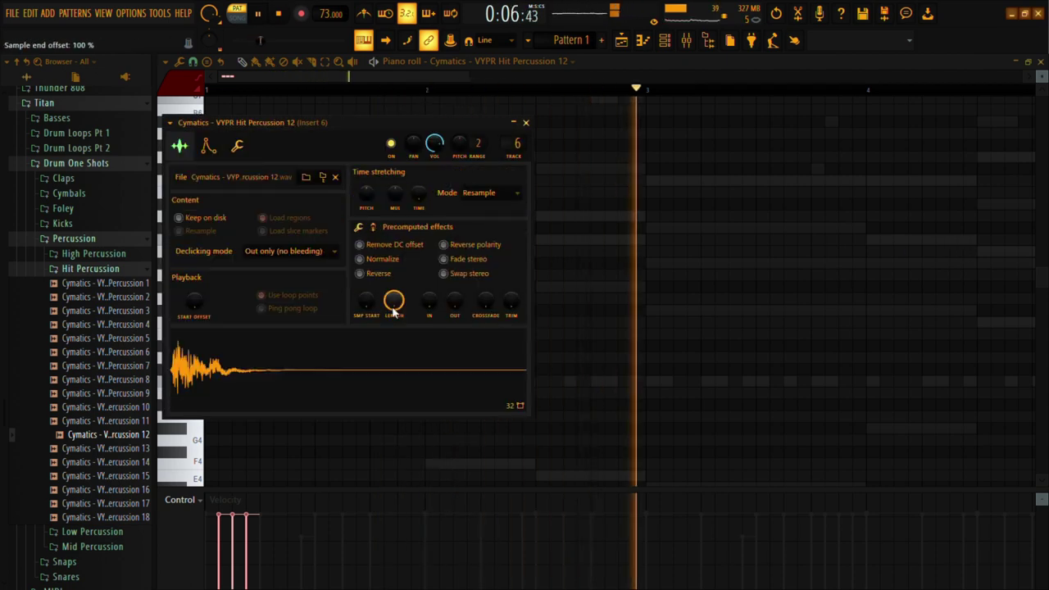
left_click_drag(366, 310, 366, 304)
key("space")
key("space")
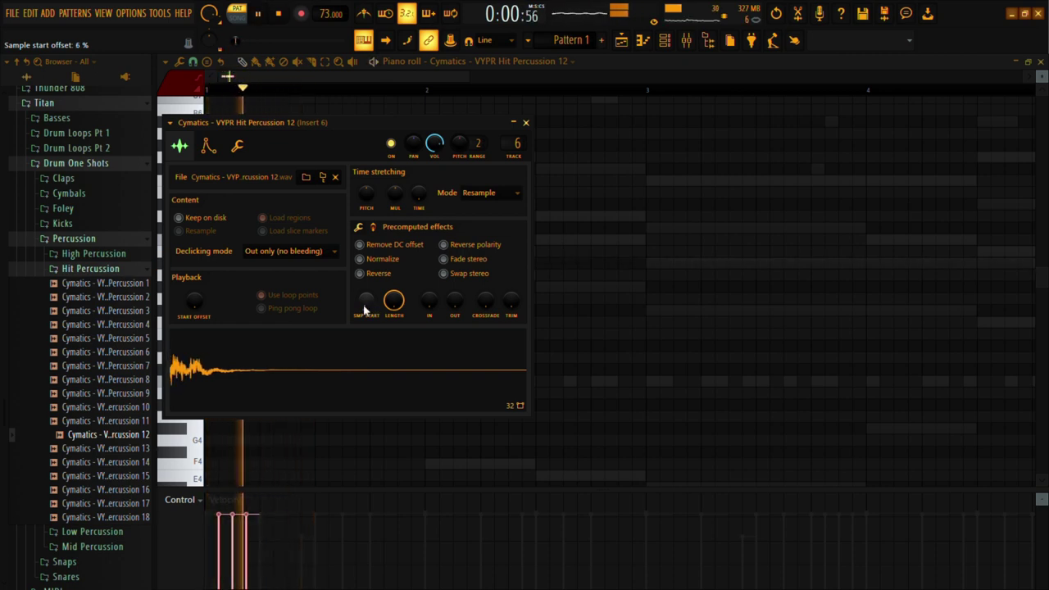
left_click(527, 123)
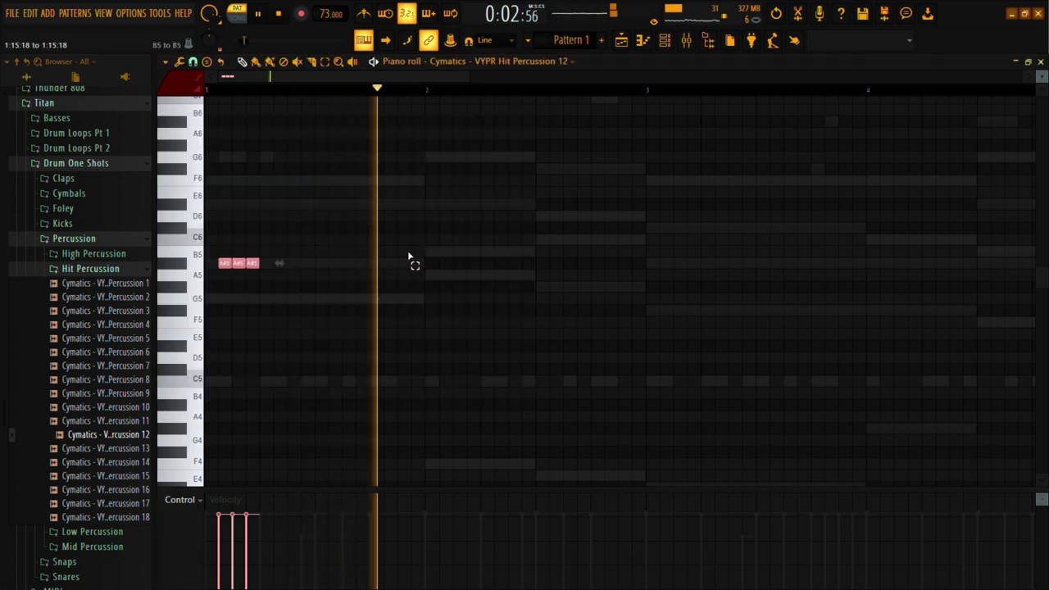
- Duplicate the three A#5 percussion hits to steps 9 to 11 of bar 1
key("ctrl+a")
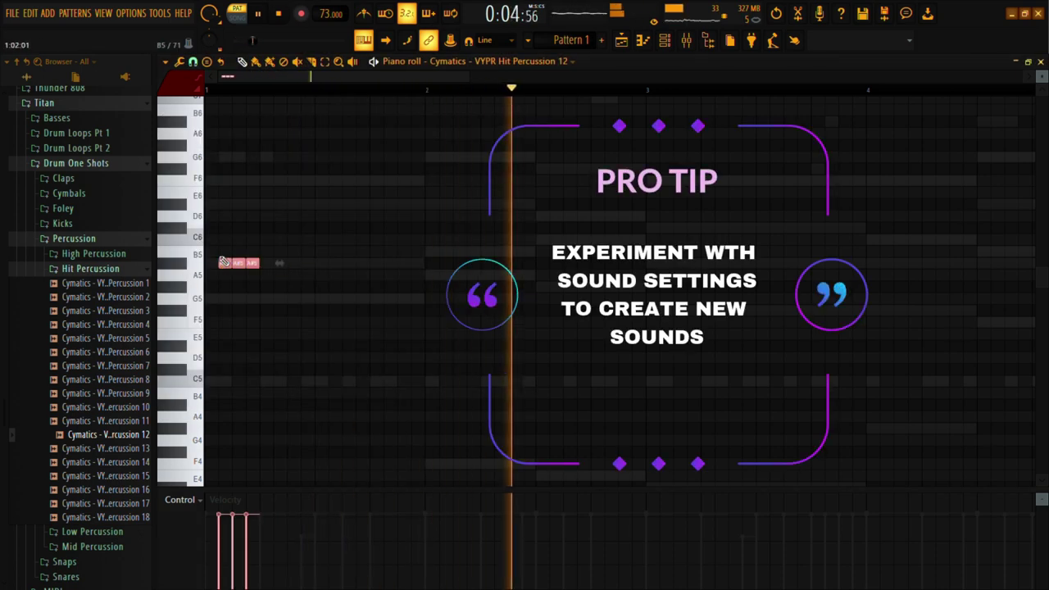
left_click_drag(232, 275, 335, 263)
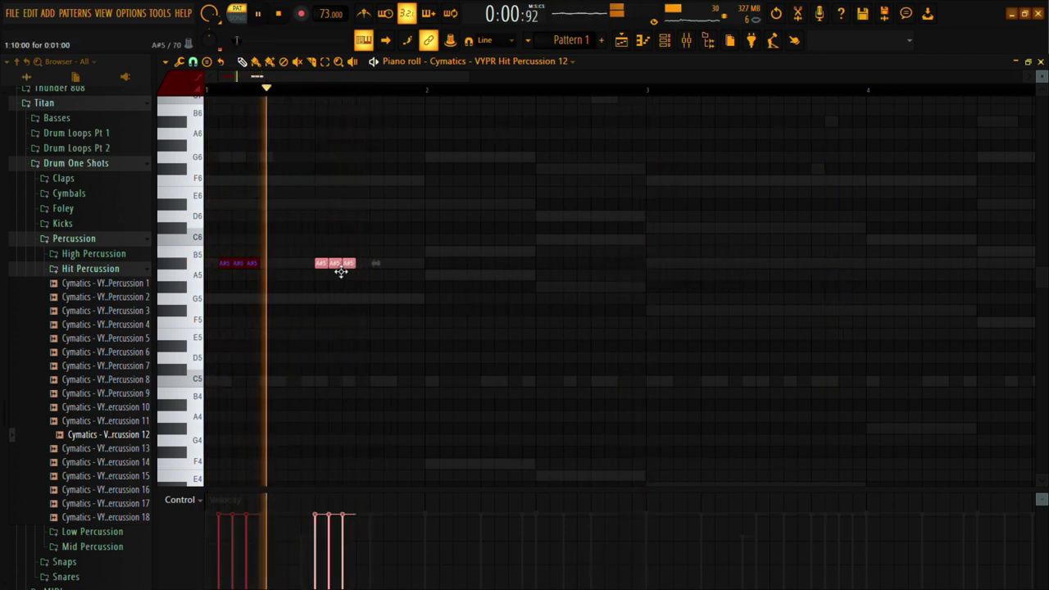
- Shift the second A#5 group to steps 10 to 12 of bar 1 and duplicate the bar's two groups into bar 2
left_click_drag(331, 268, 341, 269)
mouse_move(419, 260)
left_mouse_down()
mouse_move(353, 276)
mouse_move(217, 266)
mouse_move(525, 244)
mouse_move(419, 271)
mouse_move(429, 272)
left_mouse_up()
left_click(539, 359, "ctrl")
key("space")
key("space")
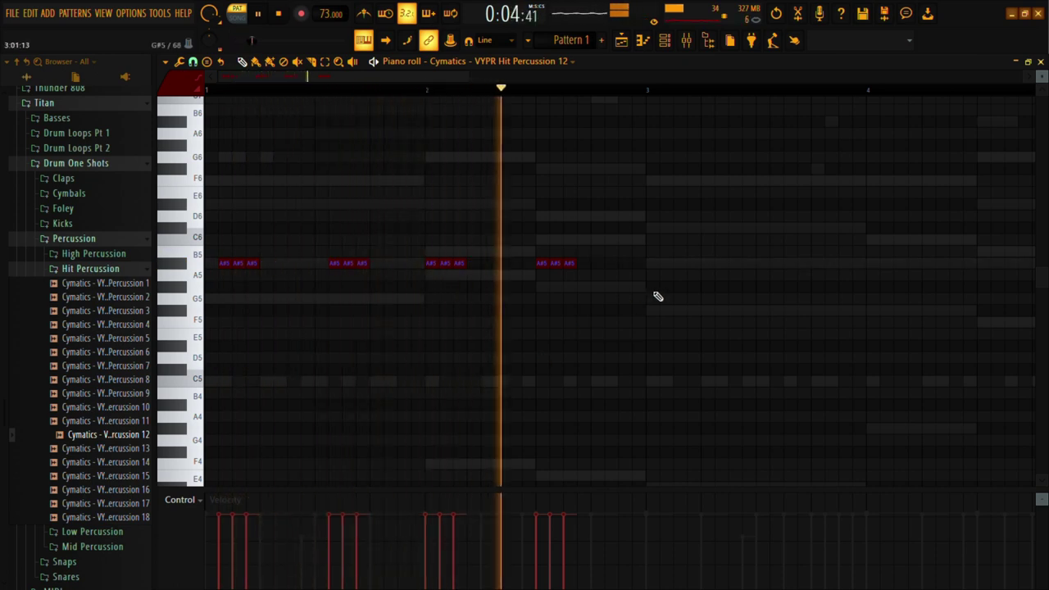
- Align the two bar 2 groups to steps 2 to 4 and 10 to 12, and duplicate bars 1 and 2 into bars 3 and 4
left_click_drag(483, 283, 460, 264)
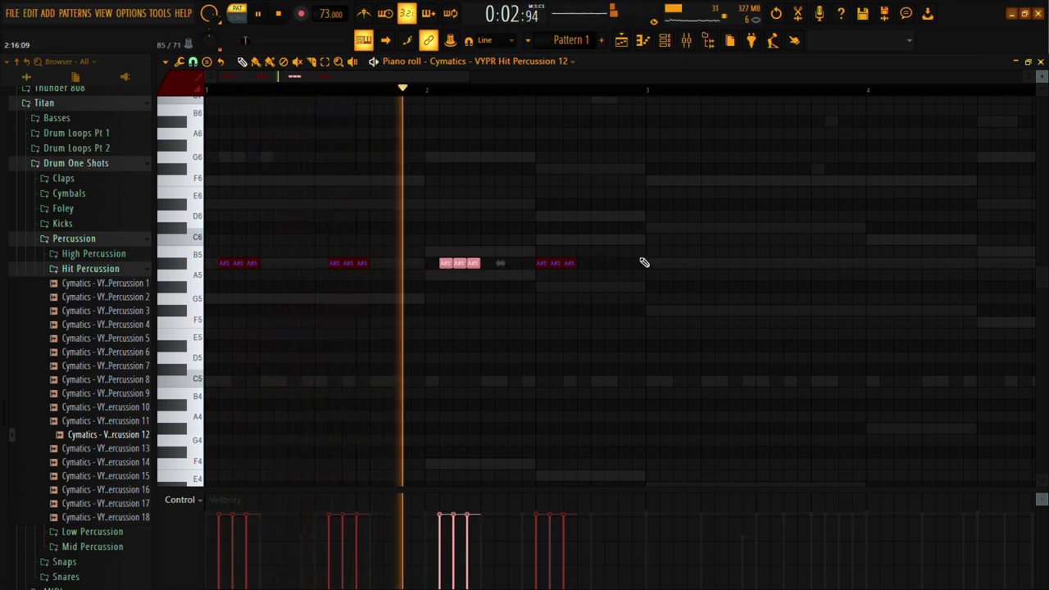
left_click(527, 261)
left_click_drag(523, 259, 648, 294)
key("shift+Right")
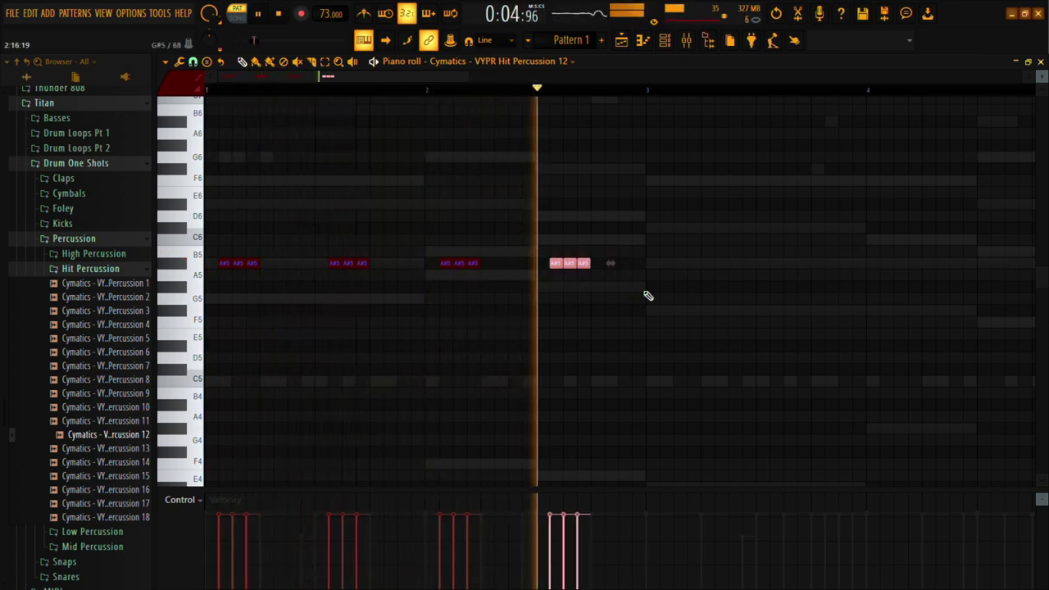
left_click_drag(428, 370, 426, 384)
right_click(429, 372)
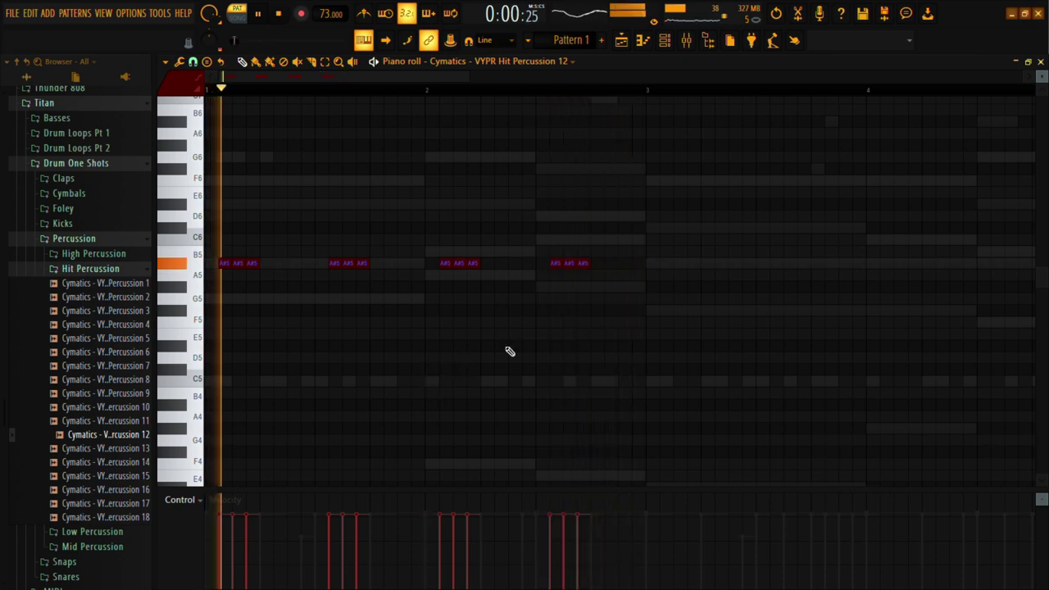
left_click_drag(684, 304, 625, 219)
left_click_drag(660, 271, 671, 280)
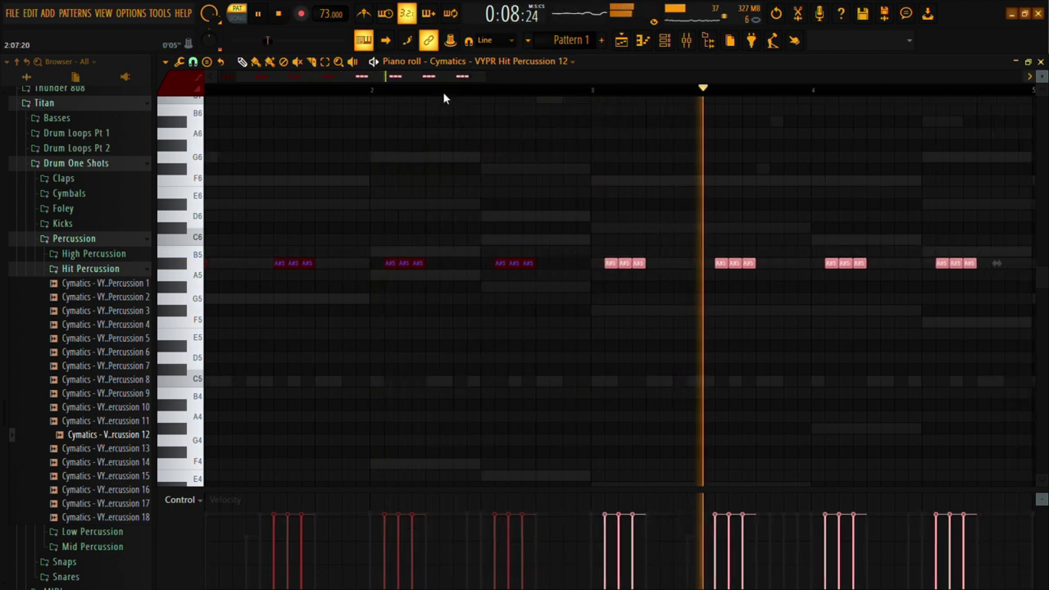
left_click_drag(510, 82, 825, 77)
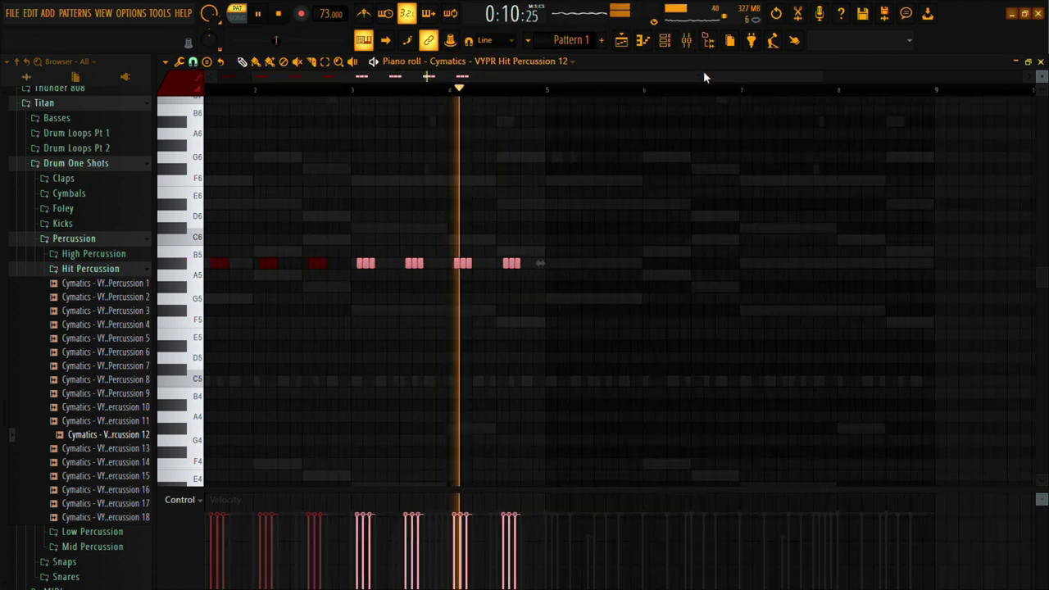
left_click_drag(719, 222, 619, 283)
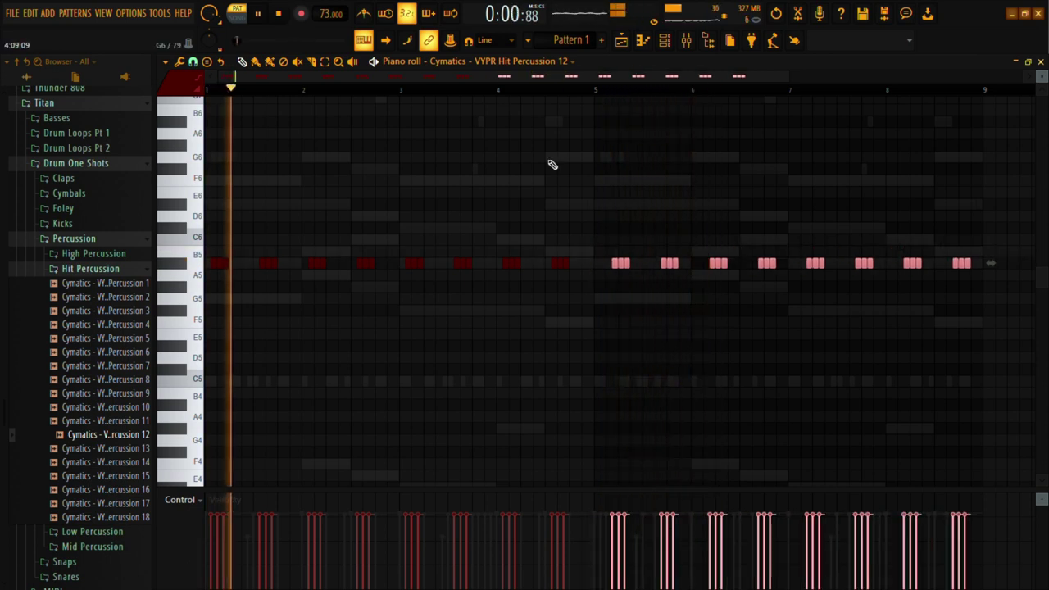
left_click_drag(790, 79, 612, 81)
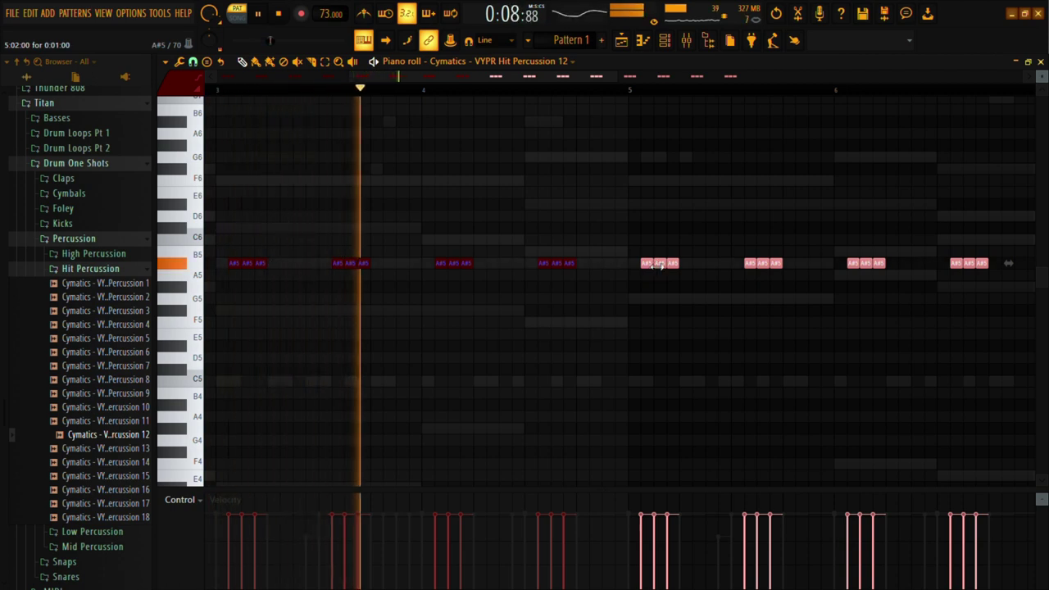
key("Delete")
- Place D6 percussion hits on steps 2, 3 and 12 of bar 5
left_click(646, 217)
left_click(658, 216)
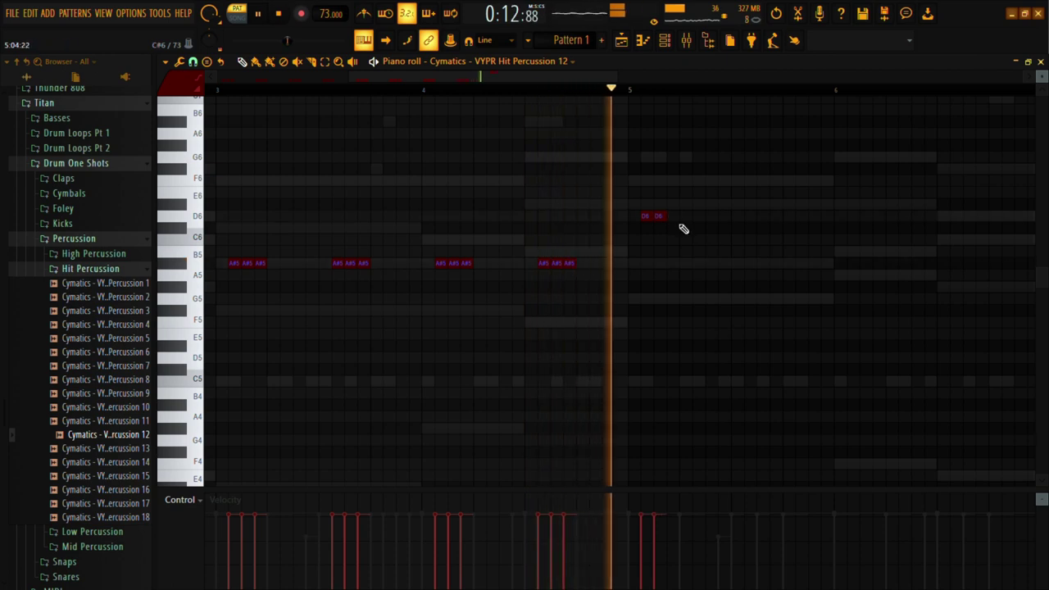
left_click(774, 216)
left_click(800, 217)
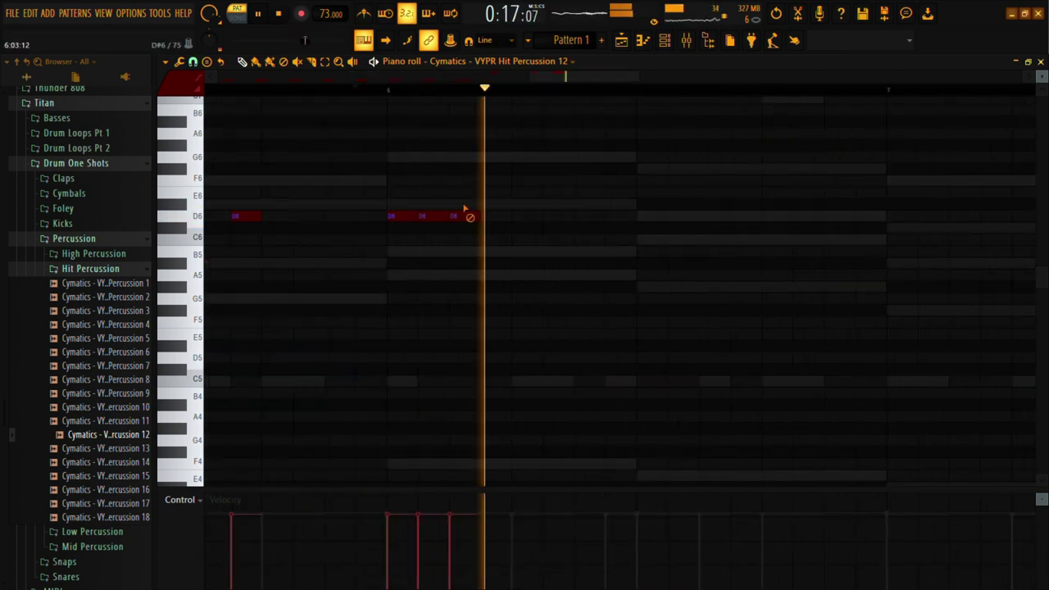
- Replace the D6 hits at the start of bar 6 with a two-step roll of short hits at G6
right_click(471, 216)
left_click(414, 218)
left_click_drag(413, 223, 456, 222)
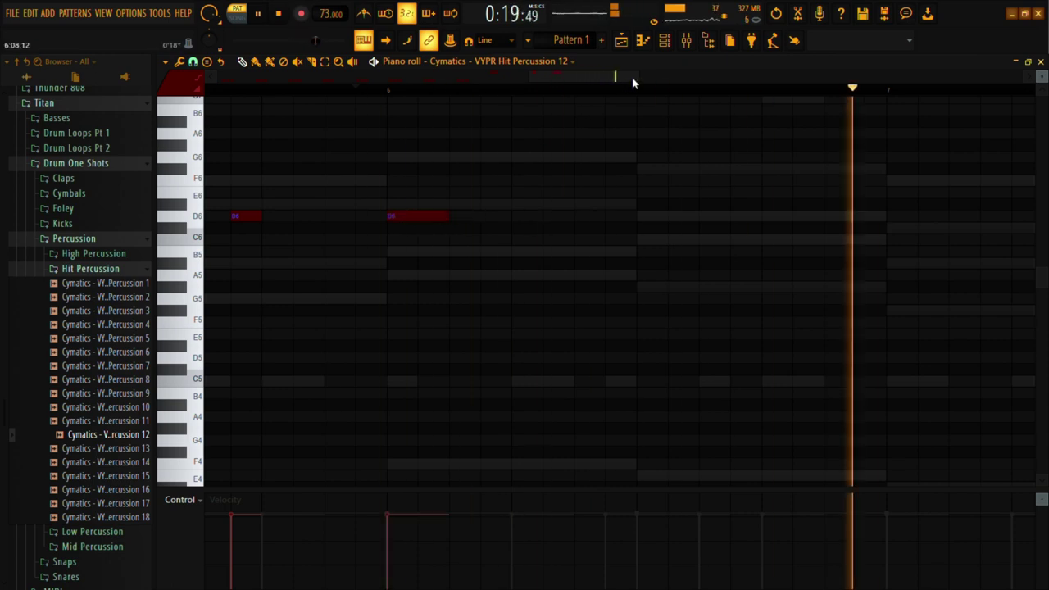
left_click_drag(531, 76, 476, 86)
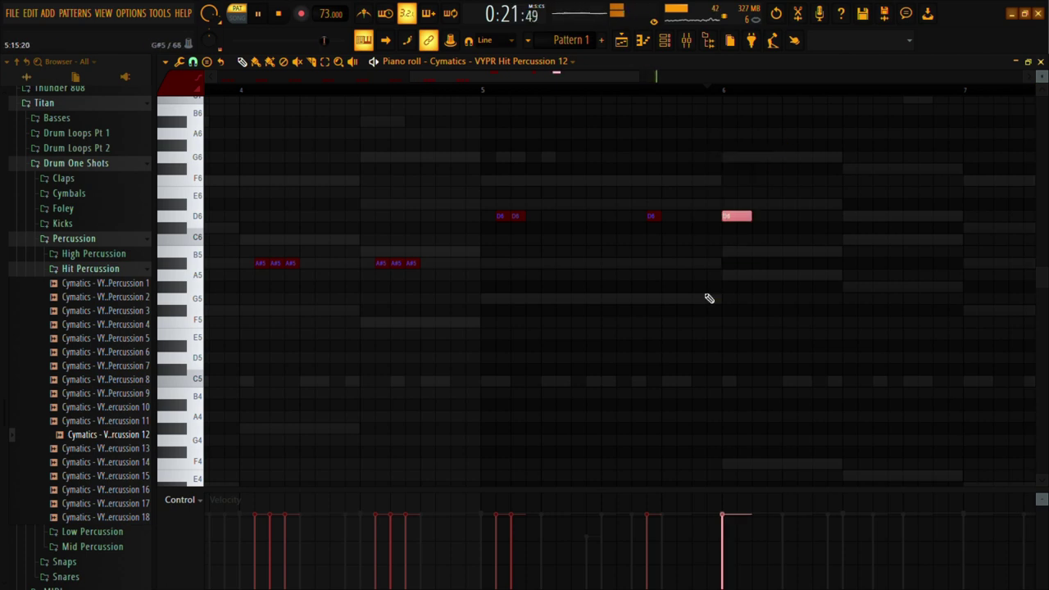
scroll(709, 299, "up", 2)
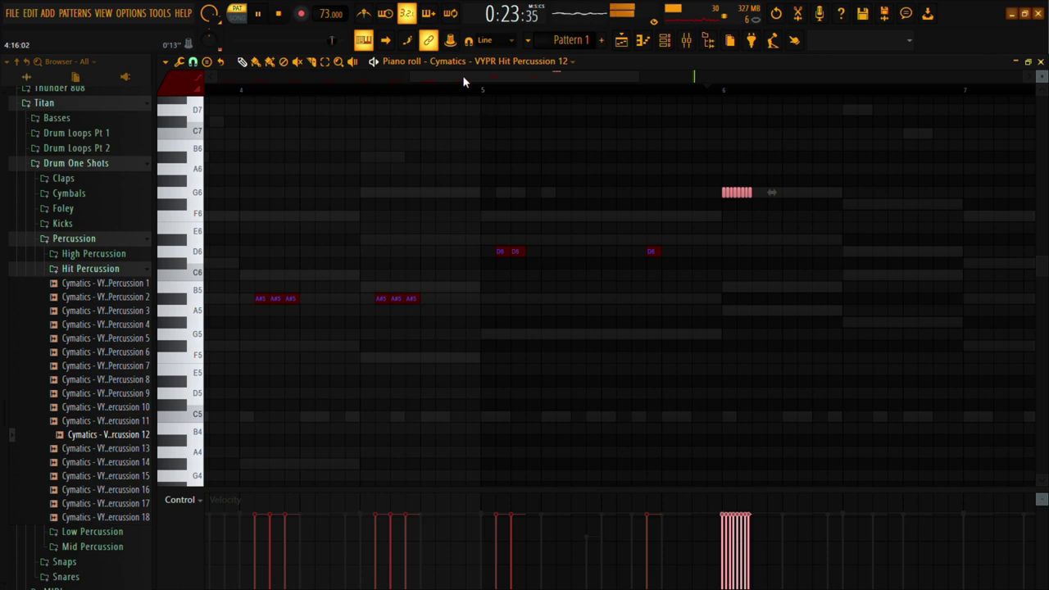
- Ramp the velocities of the bar 6 roll upward from its first hit to its last
left_click(773, 255)
right_click(775, 255)
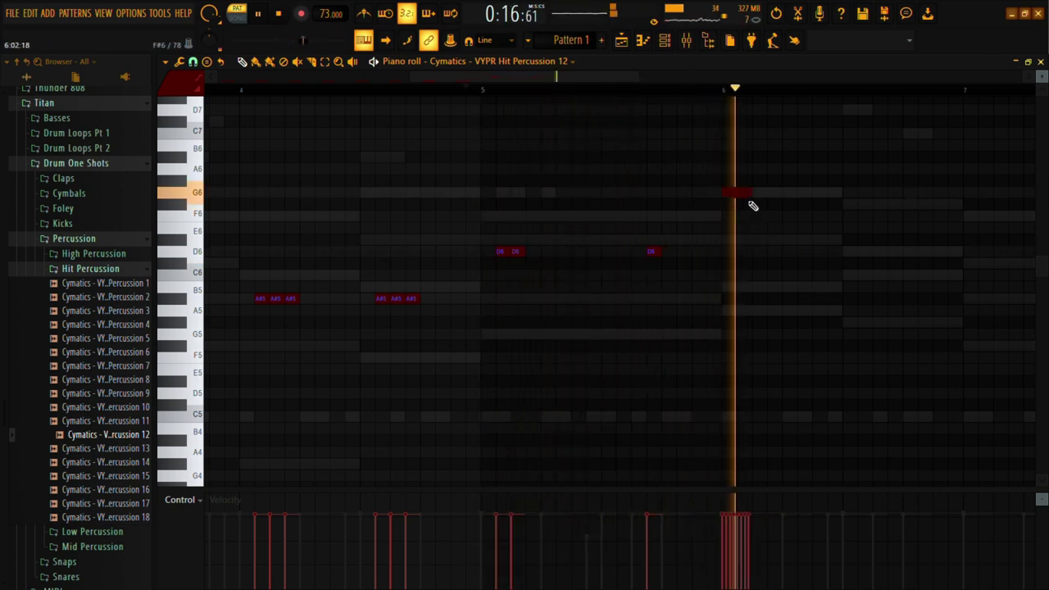
left_click_drag(747, 524, 721, 564)
- Raise the bar 6 roll an octave to G7, try it up to B7 and settle it on A7
left_click_drag(787, 257, 728, 182)
key("ctrl+Up")
scroll(729, 185, "up", 2)
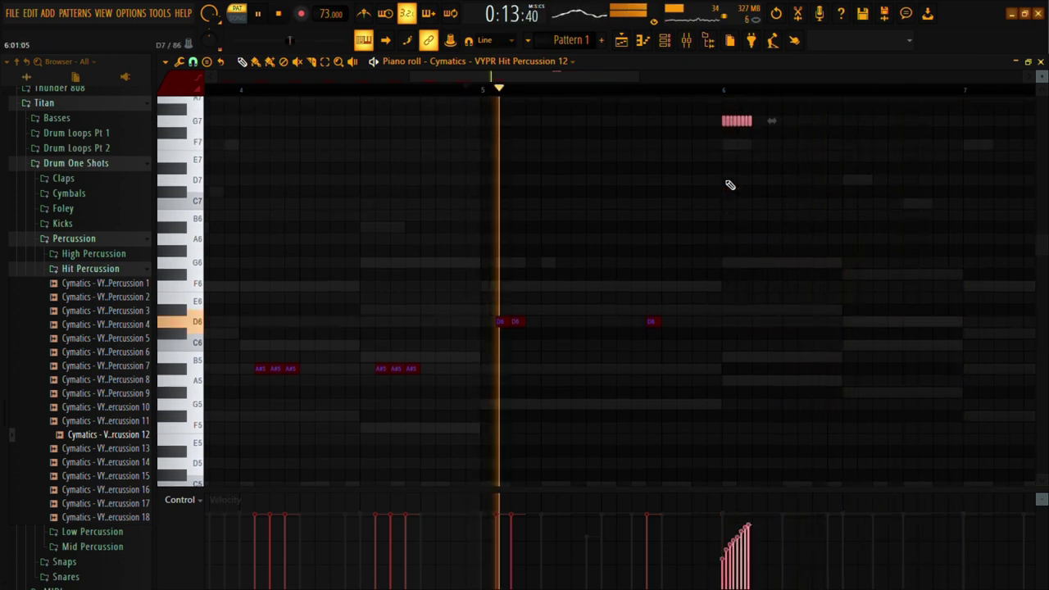
scroll(729, 185, "up", 1)
key("shift+Up")
key("shift+Up")
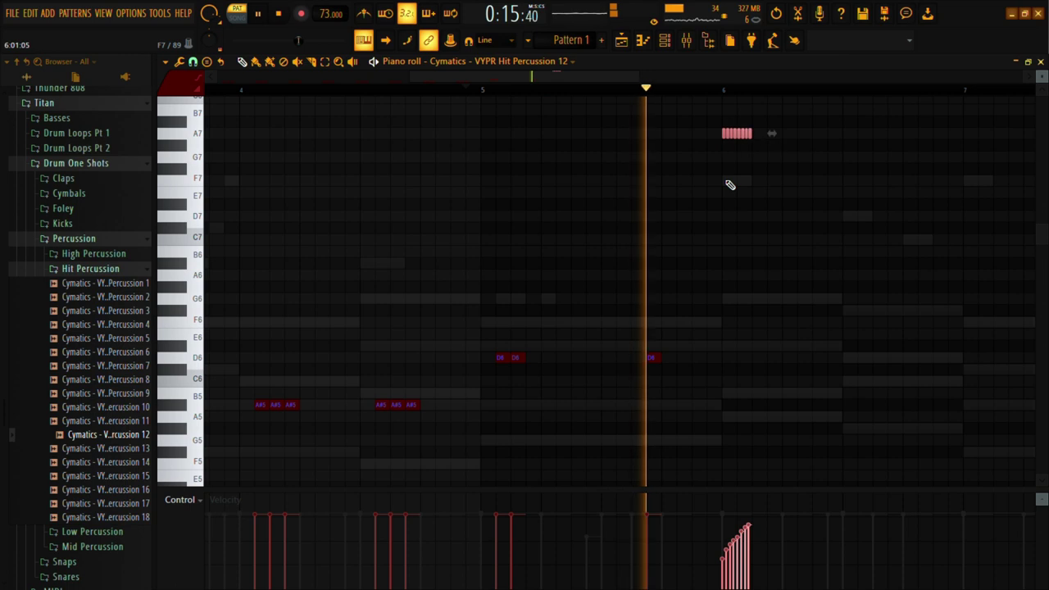
key("shift+Up")
key("shift+Up")
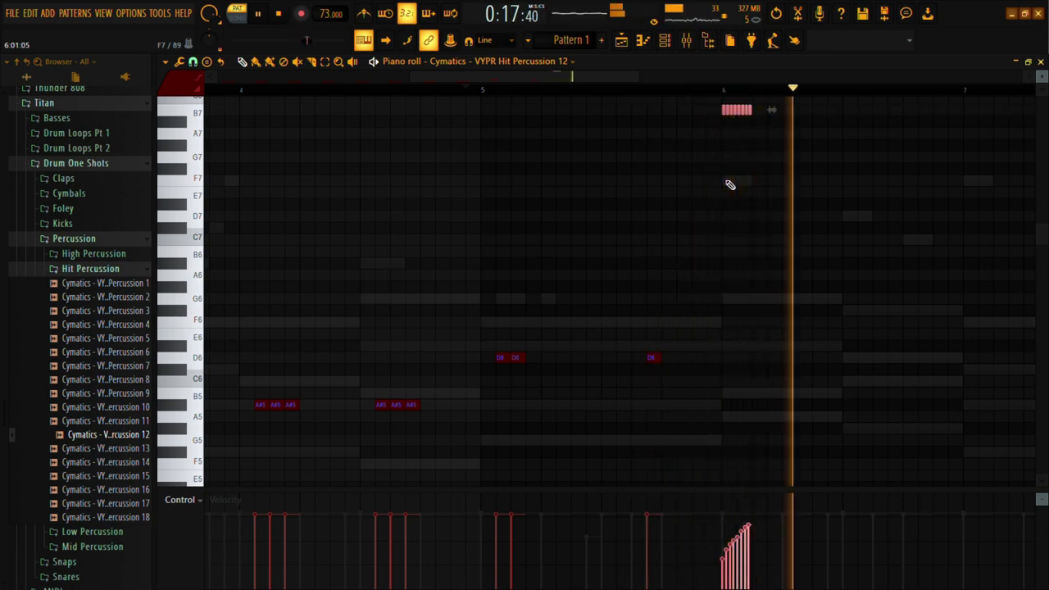
key("shift+Down")
key("shift+Down")
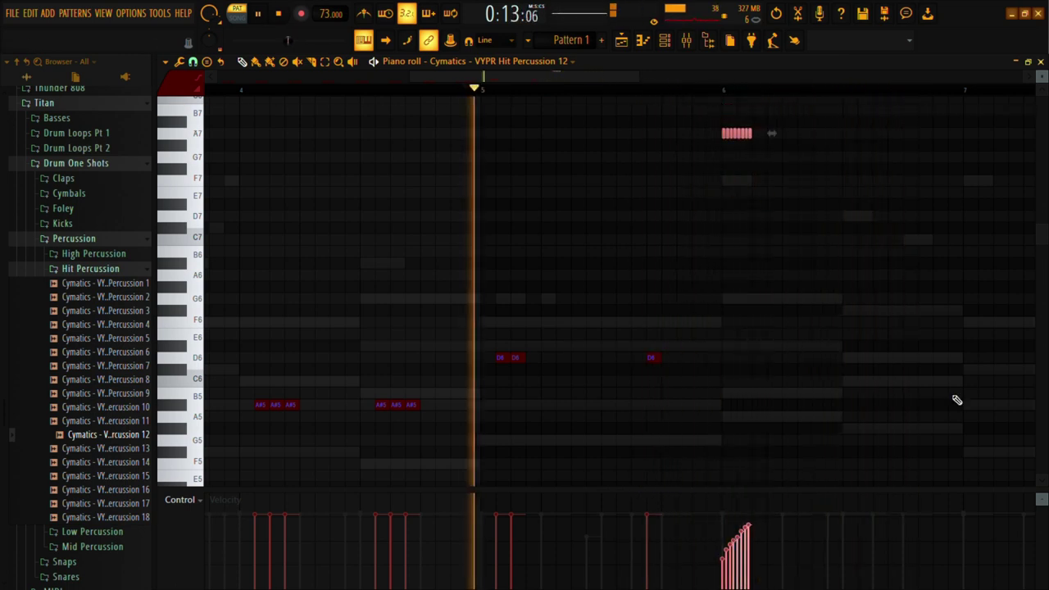
left_click(852, 362)
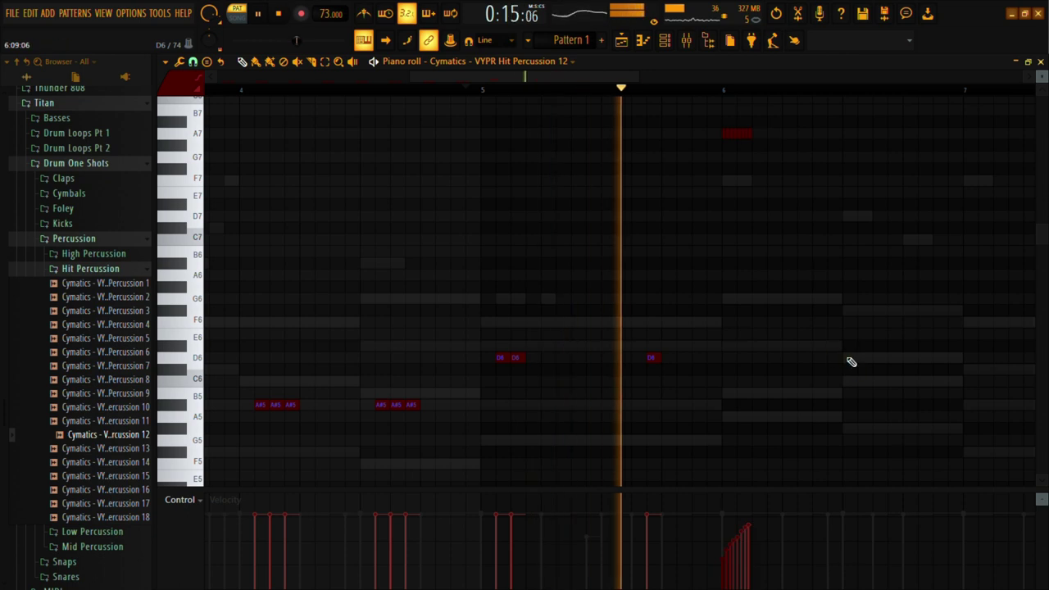
- Place three D6 hits on steps 9 to 11 of bar 6 and shape their velocities to rise toward the last hit
left_click_drag(556, 76, 682, 77)
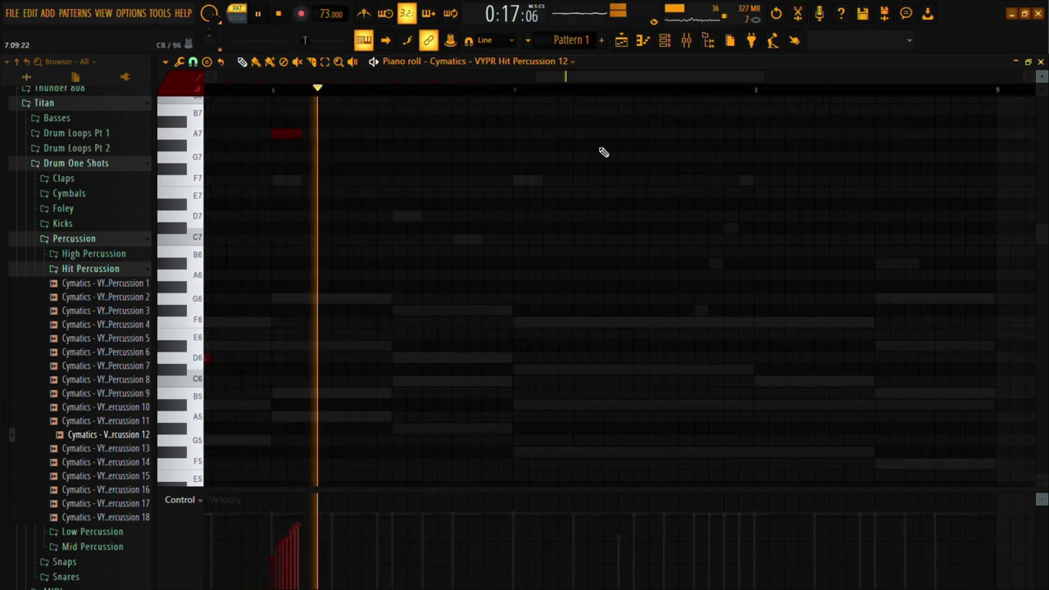
left_click(401, 358)
key("space")
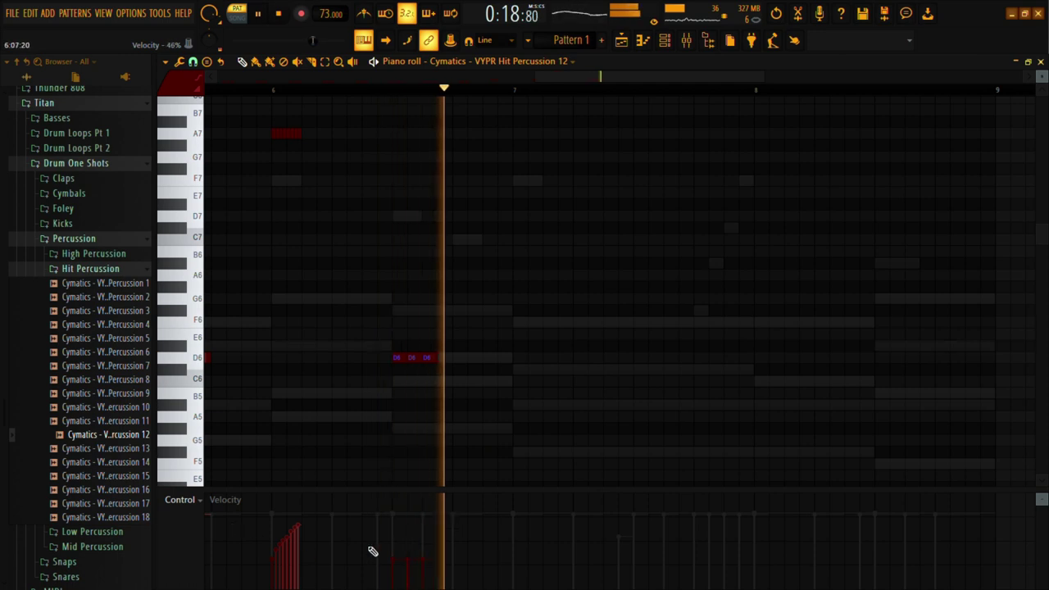
scroll(200, 508, "up", 1)
left_click(419, 442)
left_click_drag(388, 520, 461, 482)
right_click(418, 445)
left_click(549, 370)
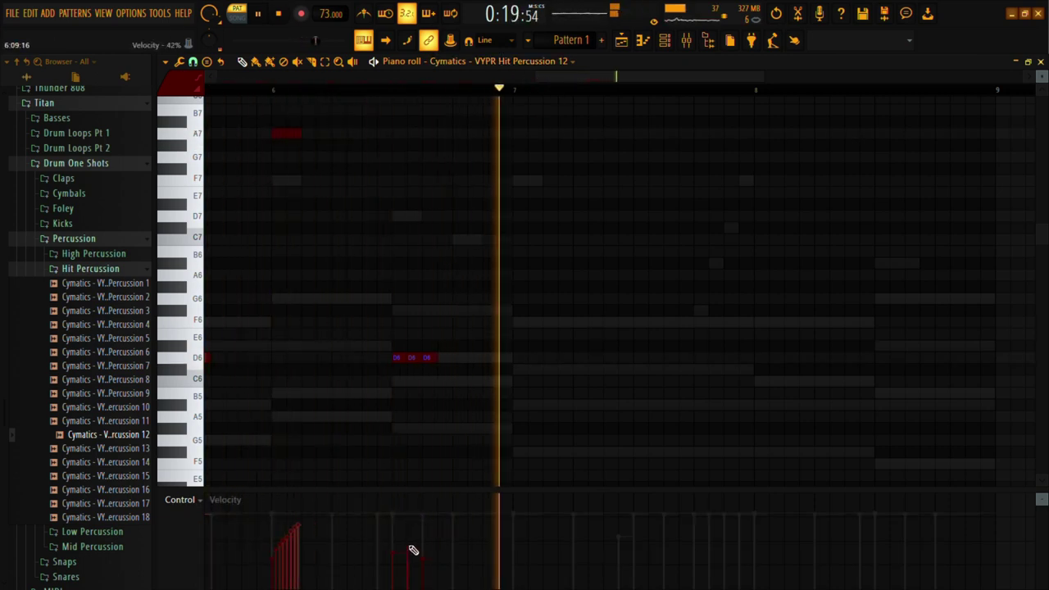
- Place C#6 hits on steps 1, 5, 7, 11 and 15 of bar 7 and steps 1, 7, 11, 13 and 15 of bar 8
scroll(546, 77, "down", 3)
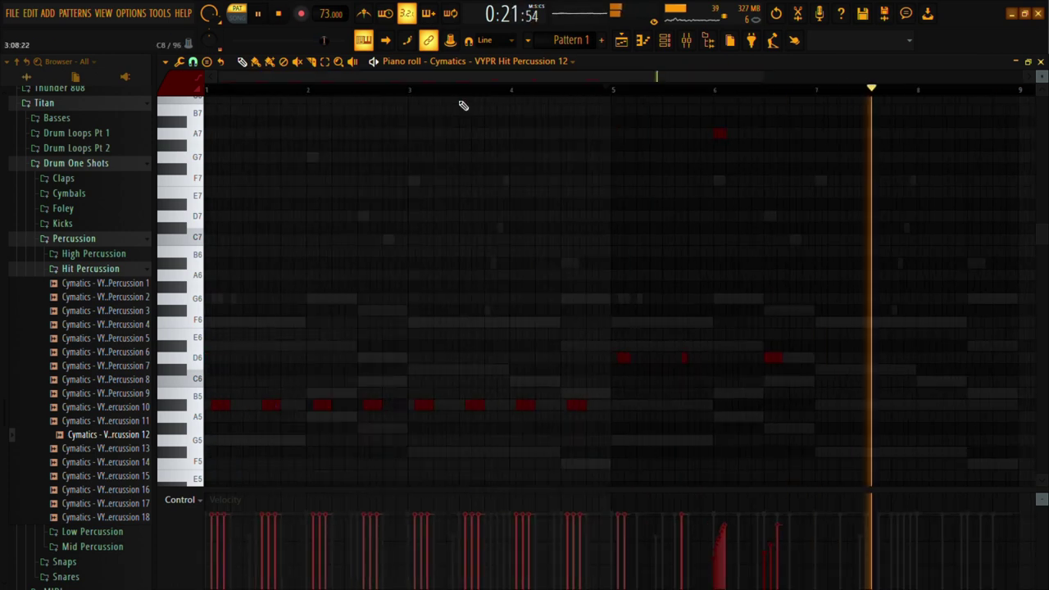
key("space")
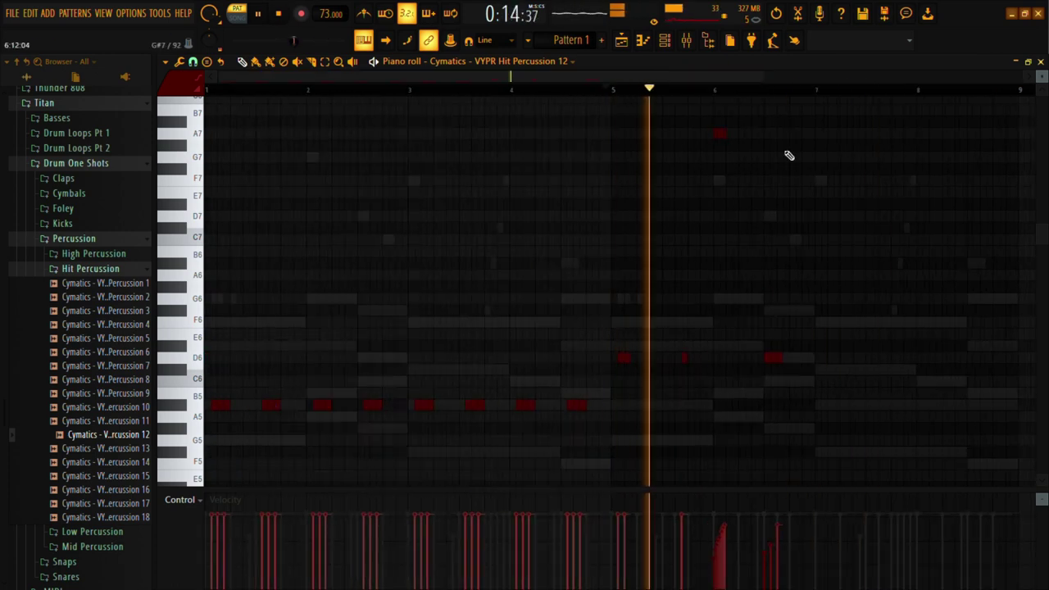
left_click(765, 92)
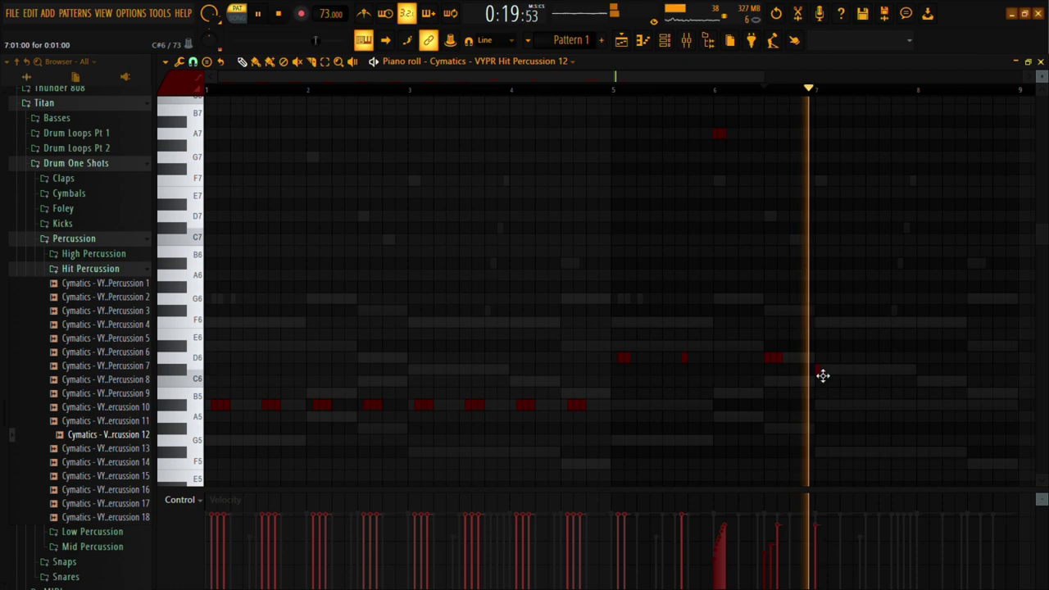
left_click(856, 372)
left_click(884, 373)
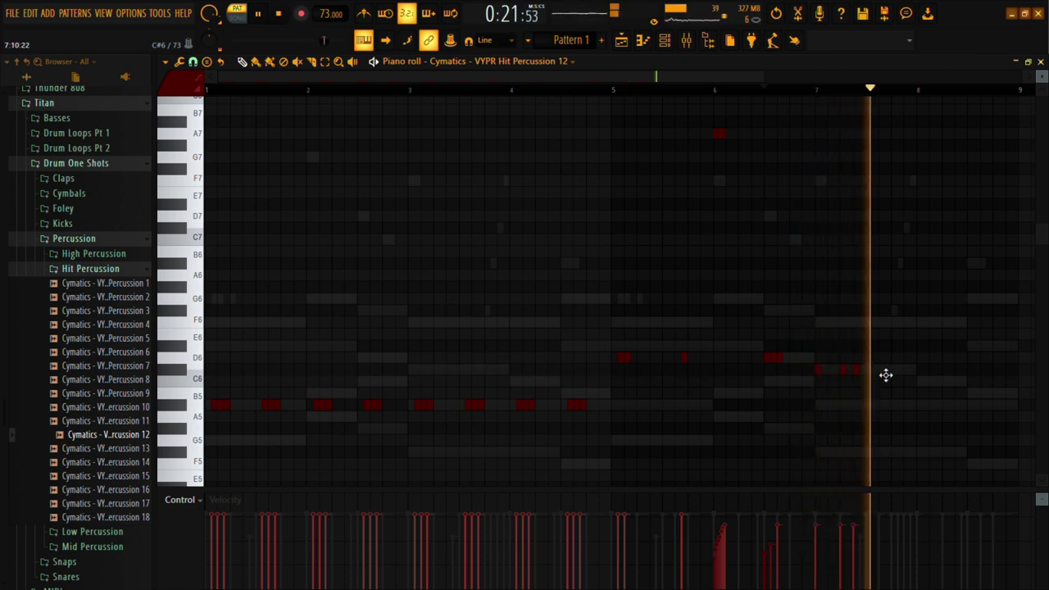
left_click(908, 373)
left_click(920, 374)
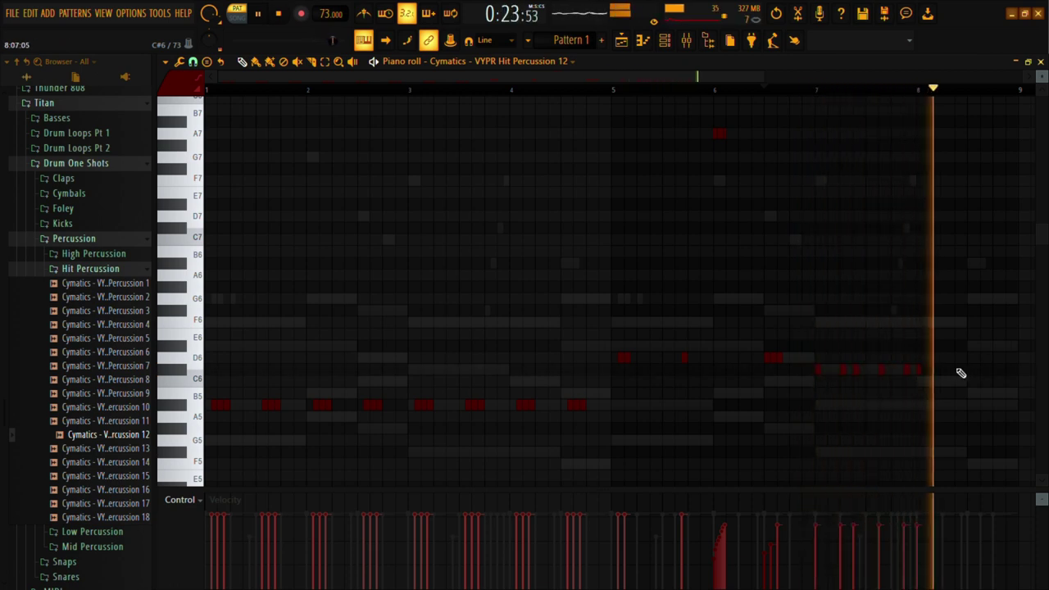
left_click(986, 374)
left_click_drag(705, 75, 807, 80)
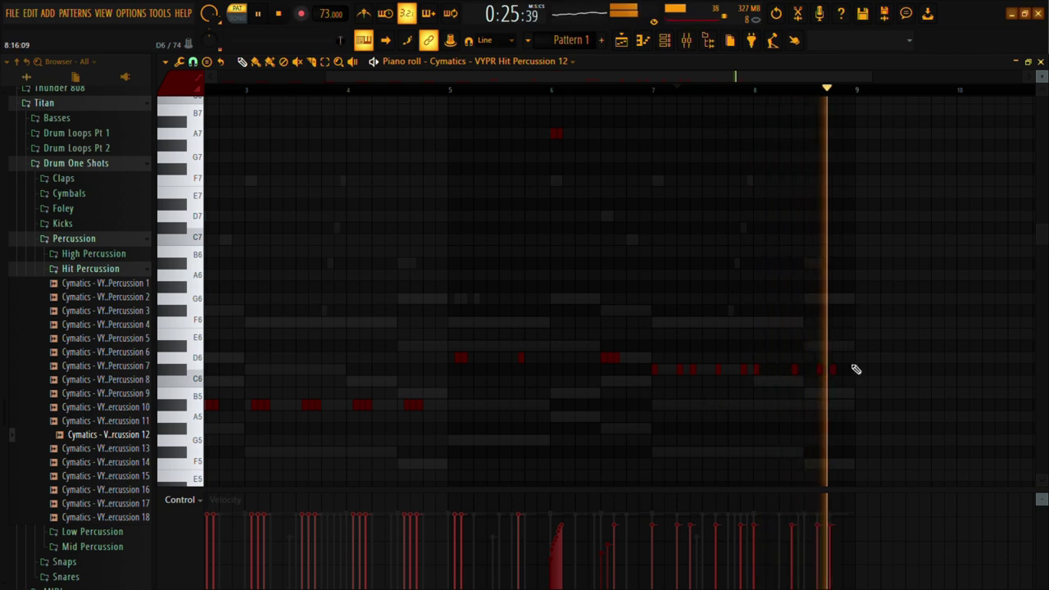
key("space")
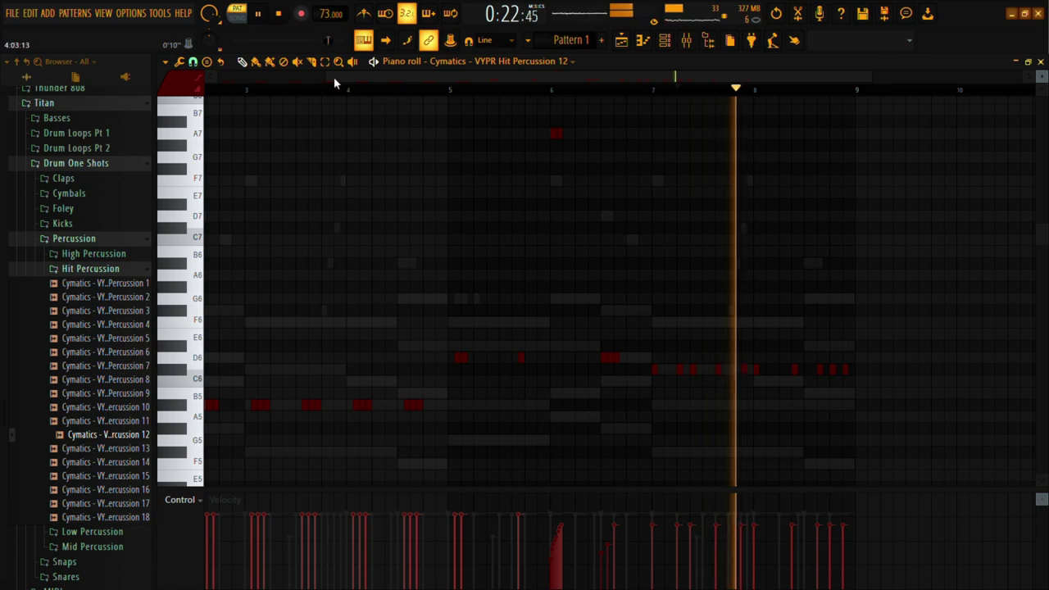
- Turn the last C#6 hit of bar 8 into a two-step roll of short hits with rising velocities
left_click_drag(331, 81, 690, 102)
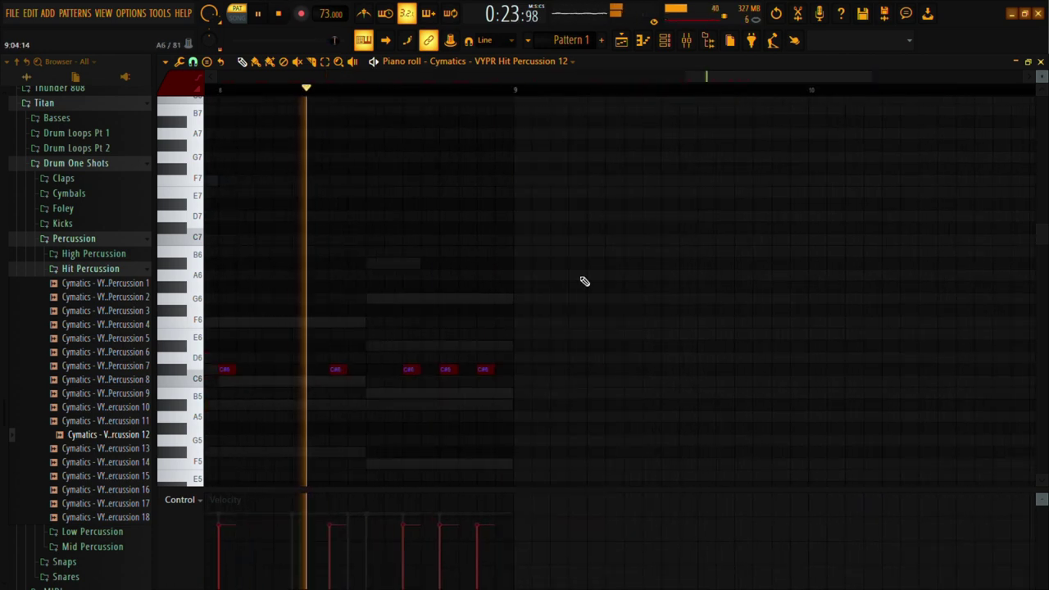
left_click(506, 370)
left_click(454, 383)
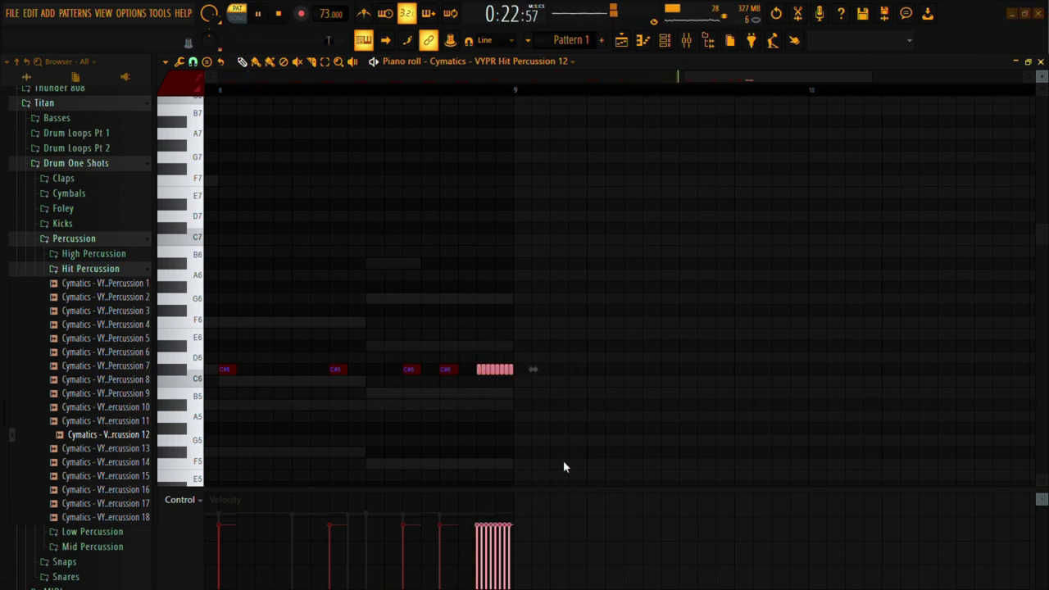
left_click_drag(510, 515, 480, 572)
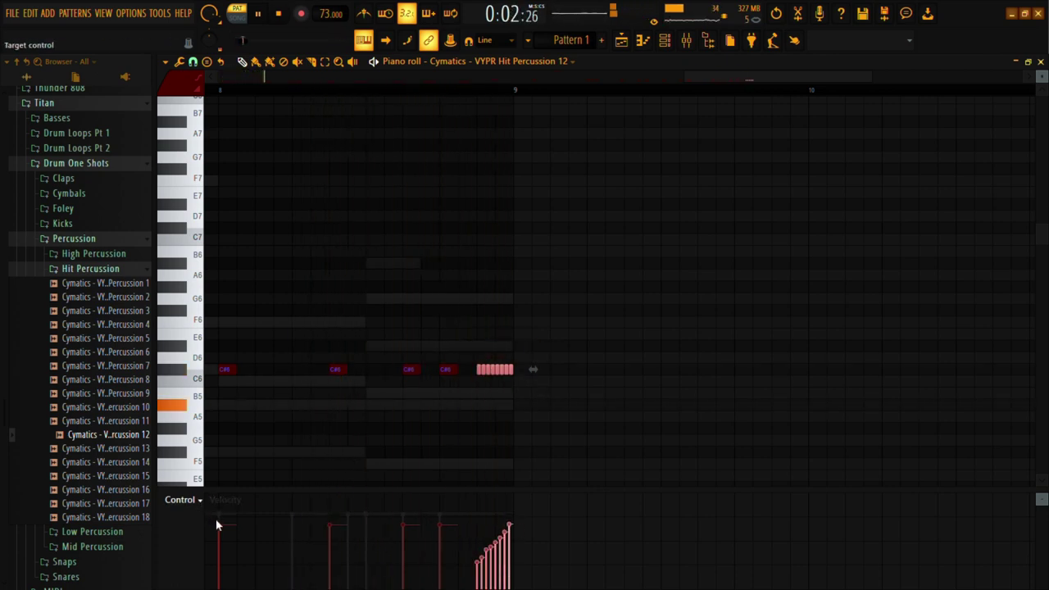
- Draw steadily lower pan values across the bar 8 roll and switch the event lane back to velocity
right_click(193, 503)
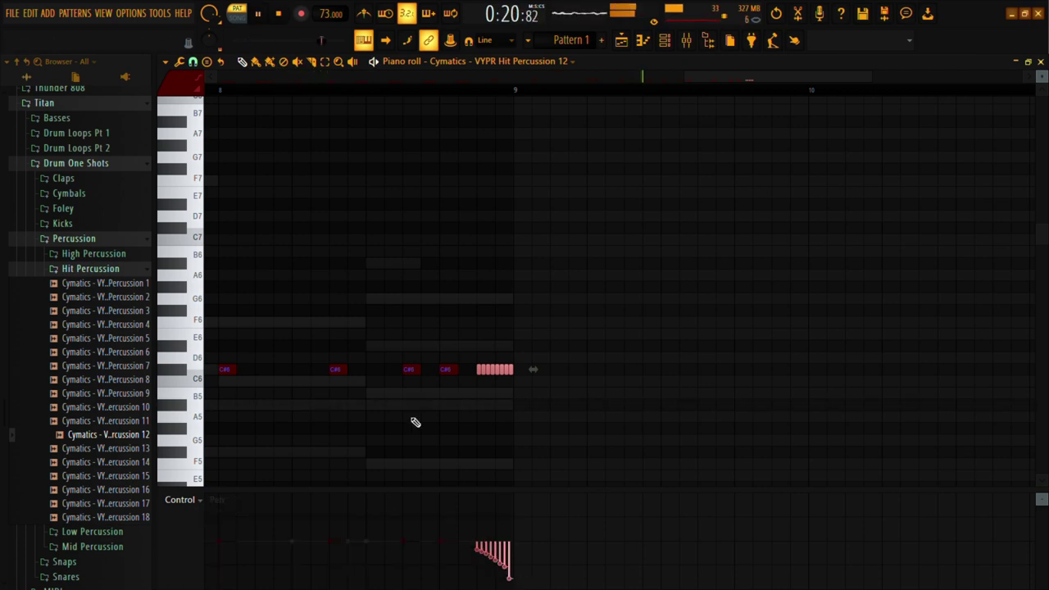
right_click(187, 521)
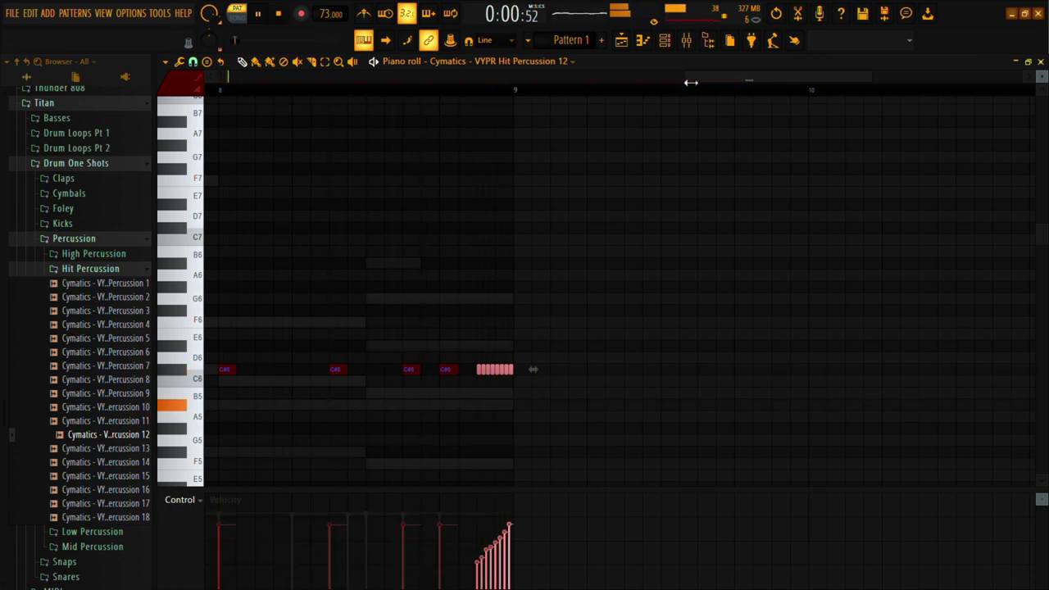
left_click_drag(691, 82, 218, 79)
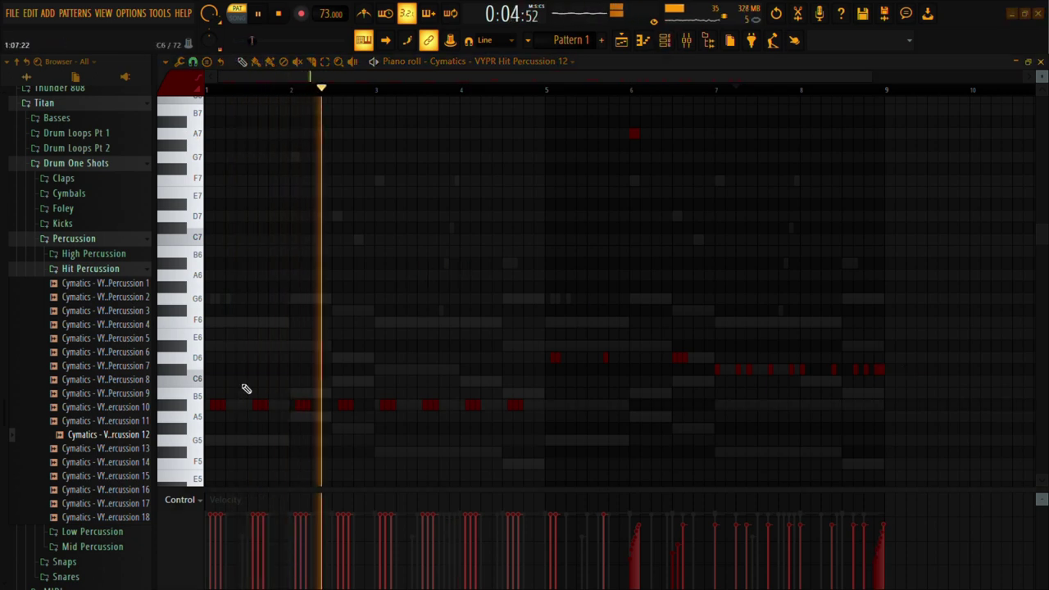
- Review the F6 hits in the Djembe Small 1 pattern and open the mixer
left_click(100, 273)
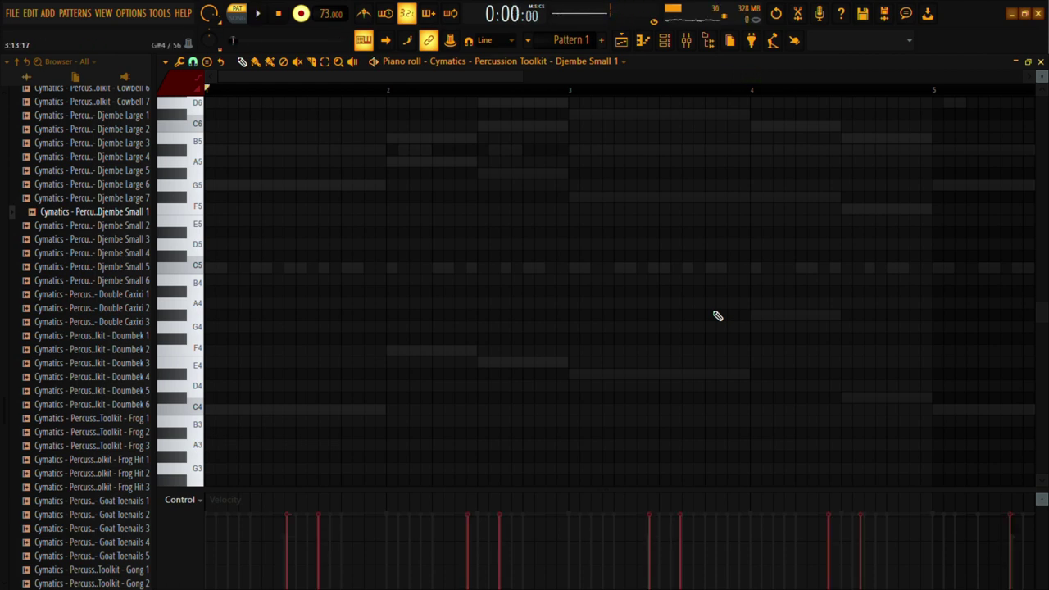
scroll(717, 315, "up", 5)
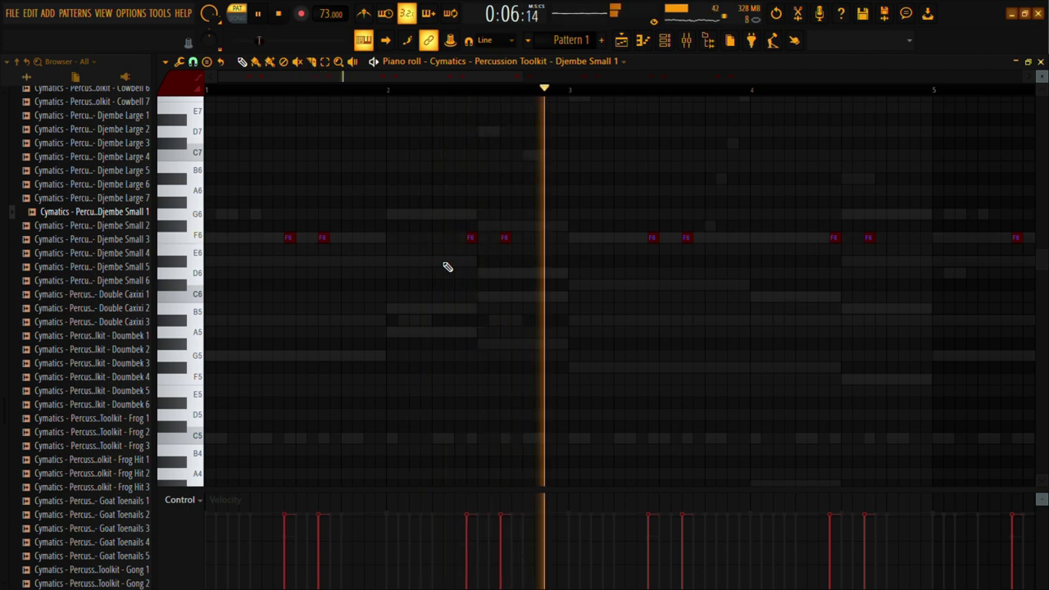
left_click(688, 44)
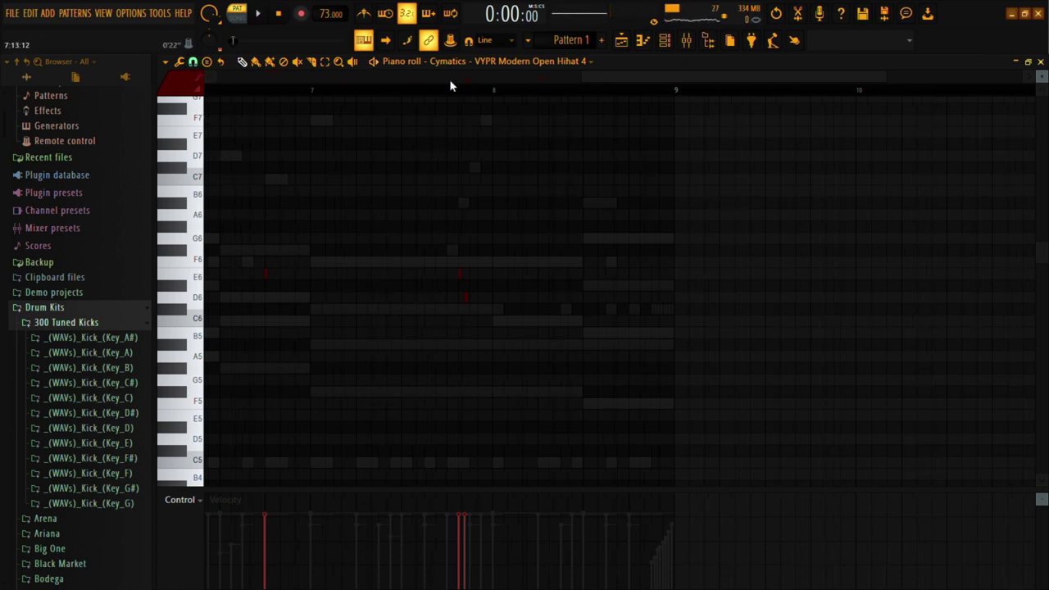
- Place six evenly spaced D#6 open hi-hat hits across the second half of bar 8
key("space")
left_click(592, 286)
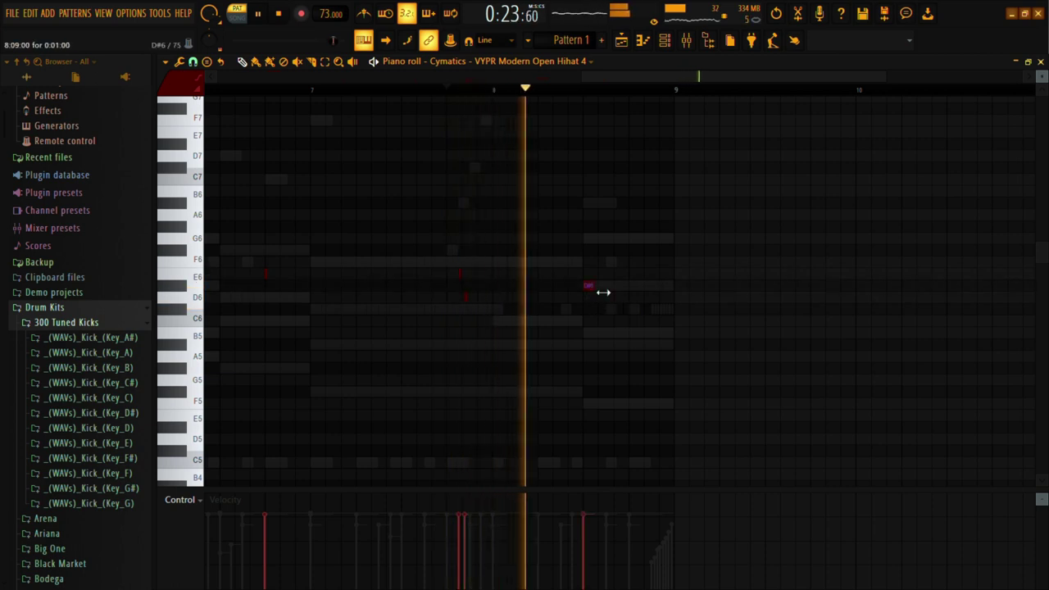
left_click_drag(613, 291, 662, 289)
key("space")
left_click(662, 287)
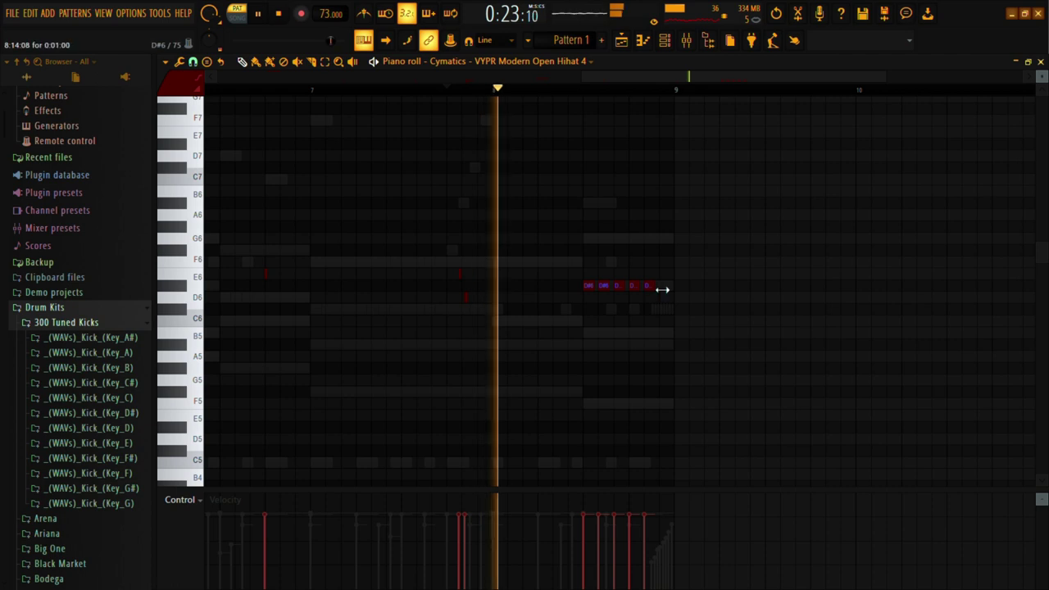
- Draw alternating right and left pan values for the open hi-hat hits, switch the event lane back to velocity and close the piano roll
scroll(193, 507, "up", 1)
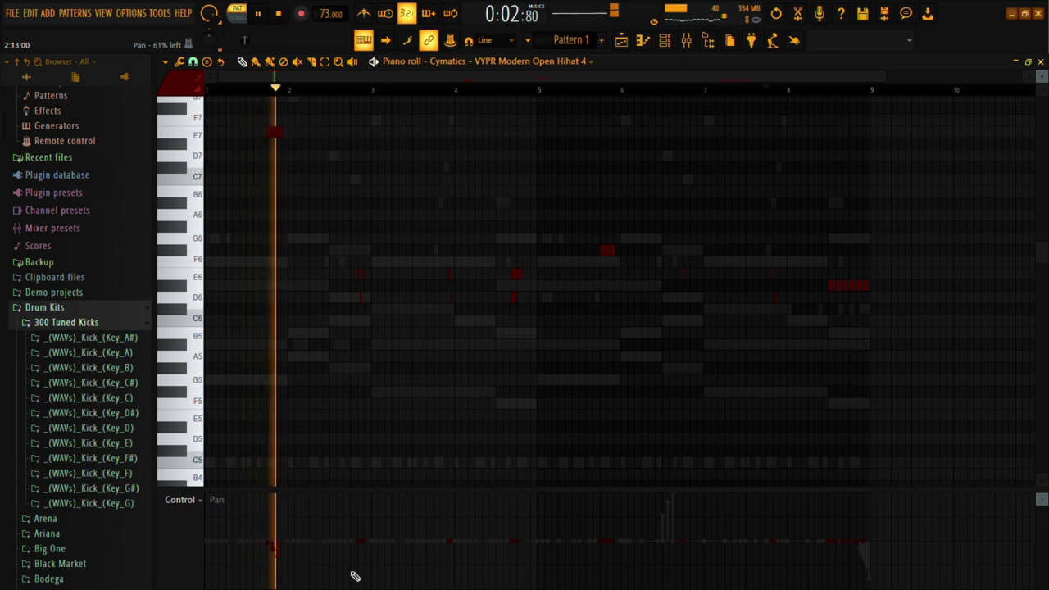
mouse_move(359, 543)
left_mouse_down()
mouse_move(373, 515)
mouse_move(362, 495)
left_mouse_up()
mouse_move(452, 555)
left_mouse_down()
mouse_move(457, 567)
mouse_move(525, 508)
mouse_move(587, 499)
mouse_move(583, 524)
mouse_move(618, 570)
mouse_move(679, 537)
mouse_move(687, 499)
mouse_move(781, 570)
mouse_move(817, 557)
mouse_move(844, 569)
mouse_move(862, 513)
mouse_move(855, 560)
left_mouse_up()
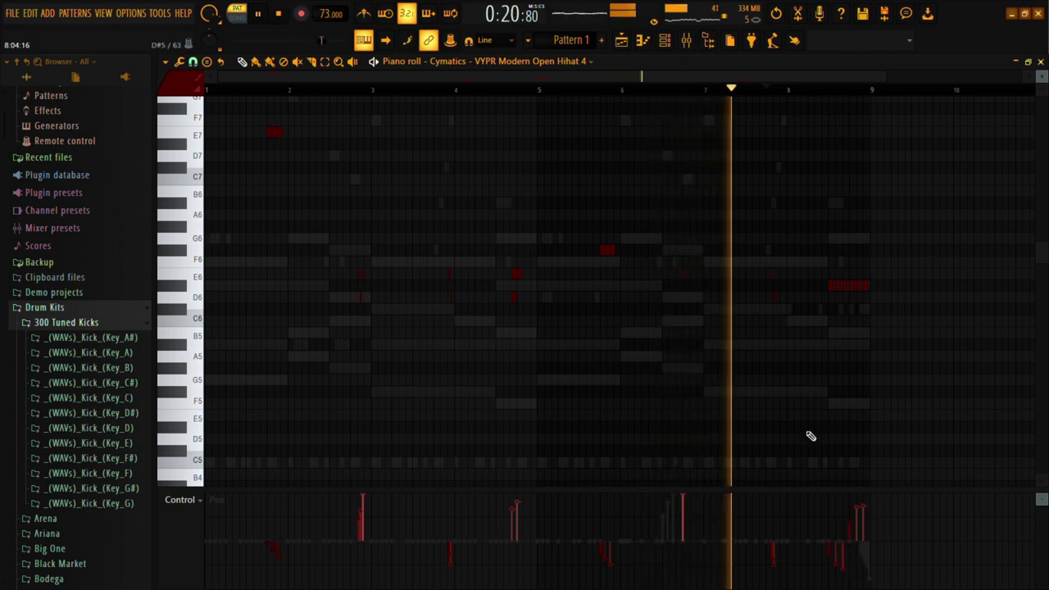
left_click(201, 503)
left_click(202, 519)
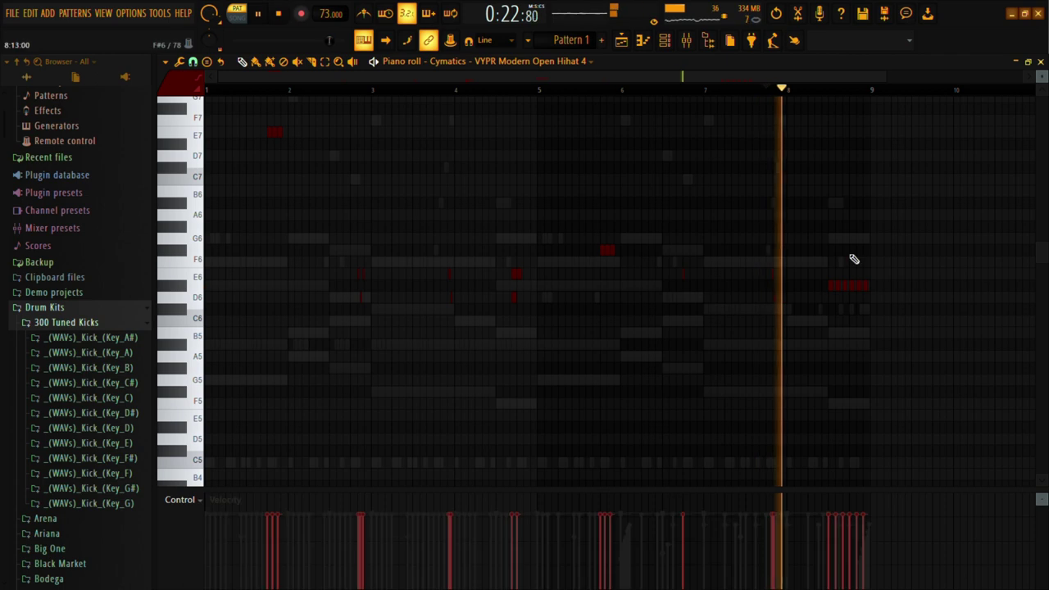
left_click(1039, 63)
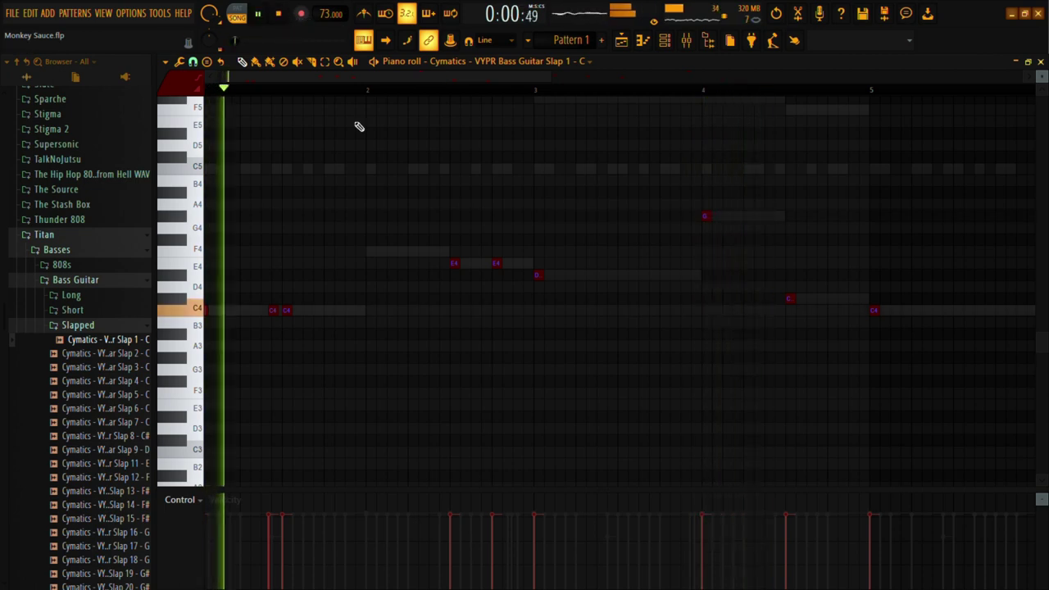
- Place a single F4 slap bass note on step 5 of bar 2
left_click(412, 253)
left_click(423, 252)
right_click(423, 252)
key("space")
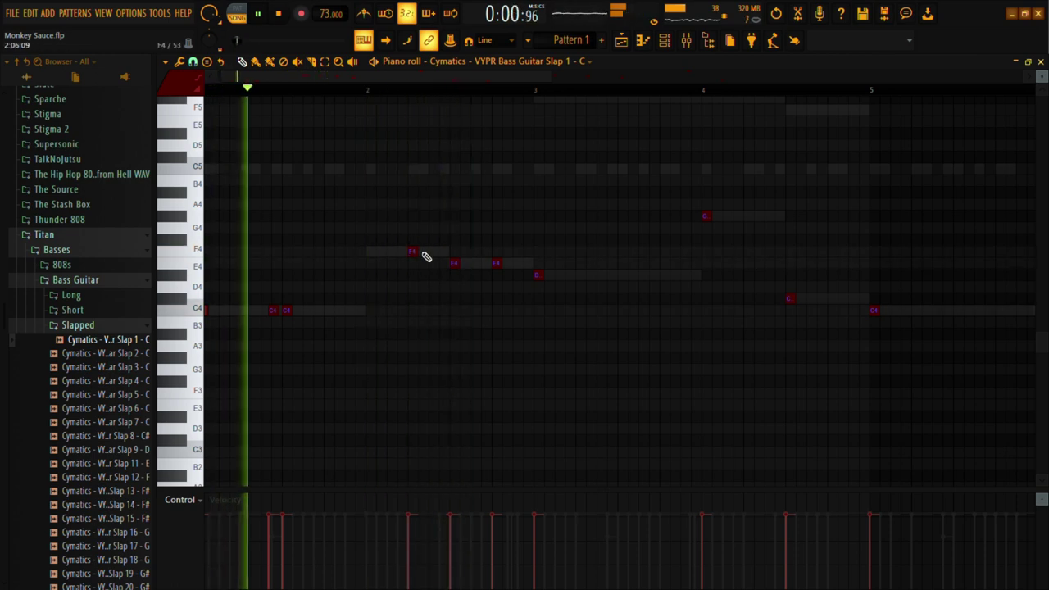
- Add an F4 slap note on step 4 of bar 2, chop both F4 notes into short slices and shape rising velocities
scroll(558, 83, "up", 2)
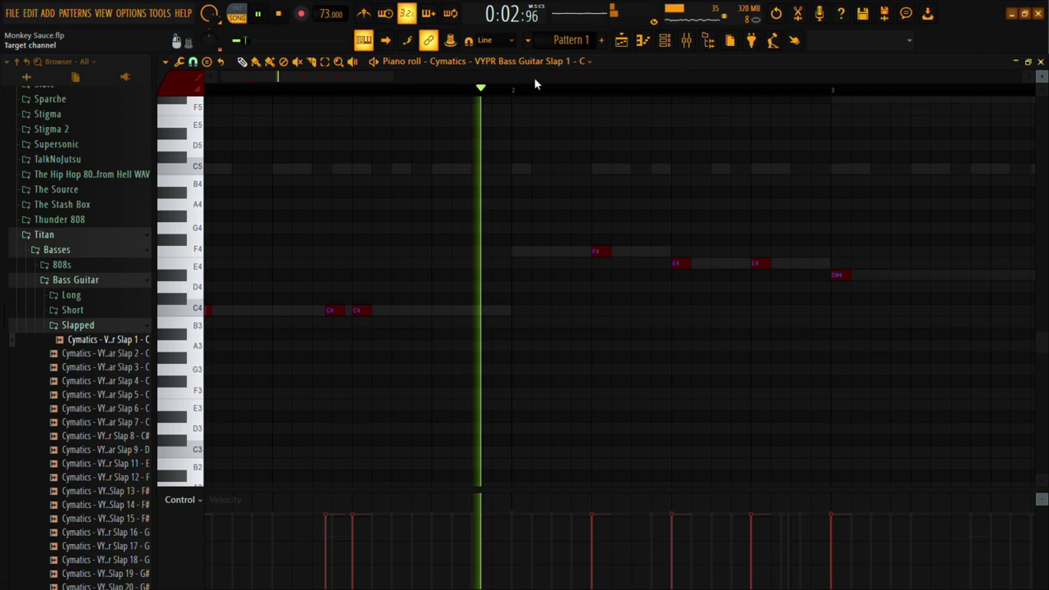
left_click(576, 252)
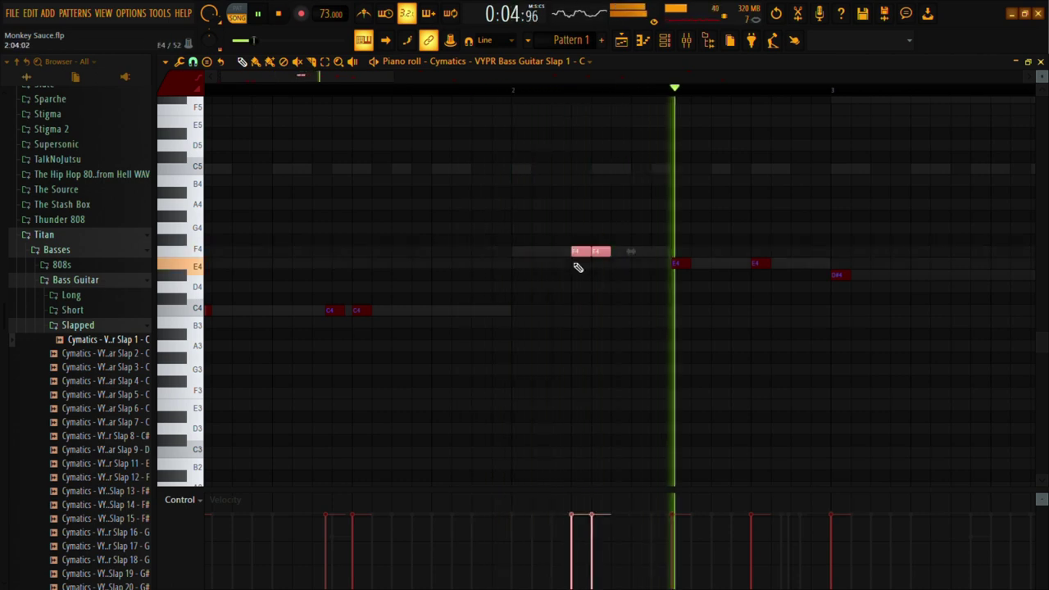
key("ctrl+u")
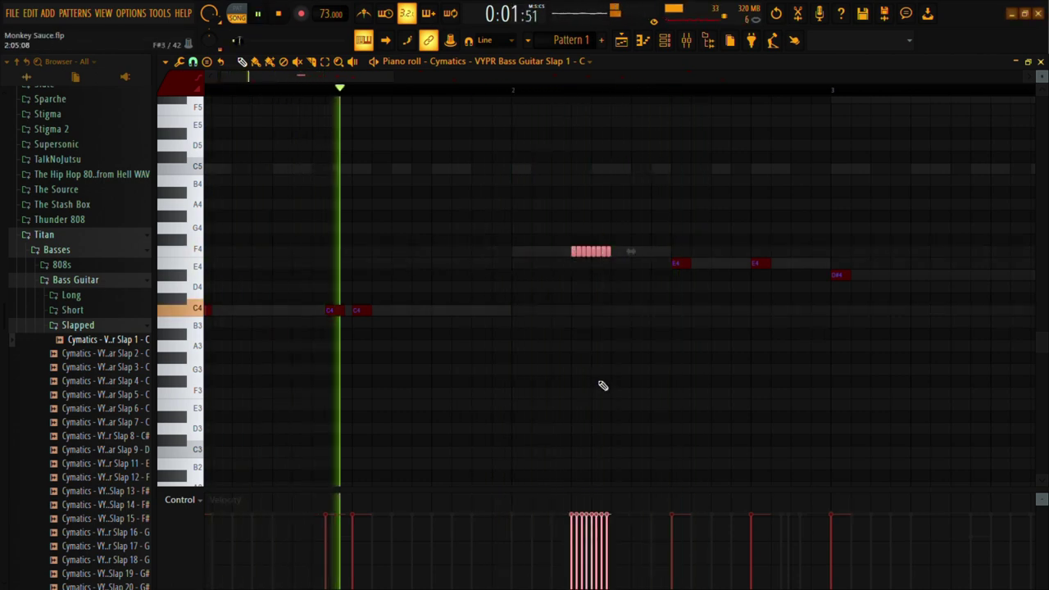
left_click_drag(574, 569, 596, 531)
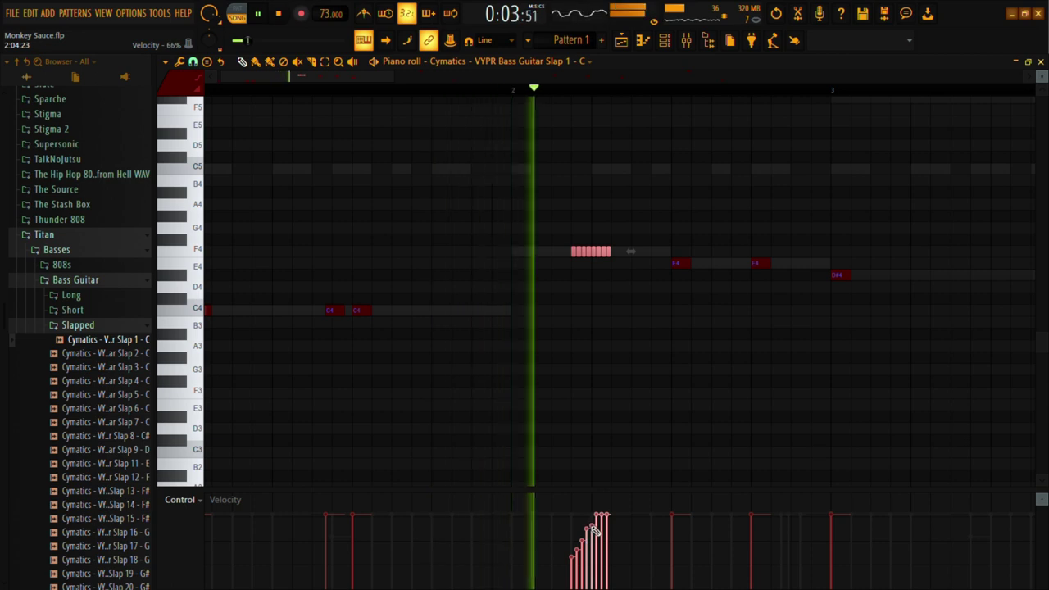
- Replace the F4 slices on step 5 of bar 2 with one full-length F4 note
right_click(608, 253)
right_click(604, 254)
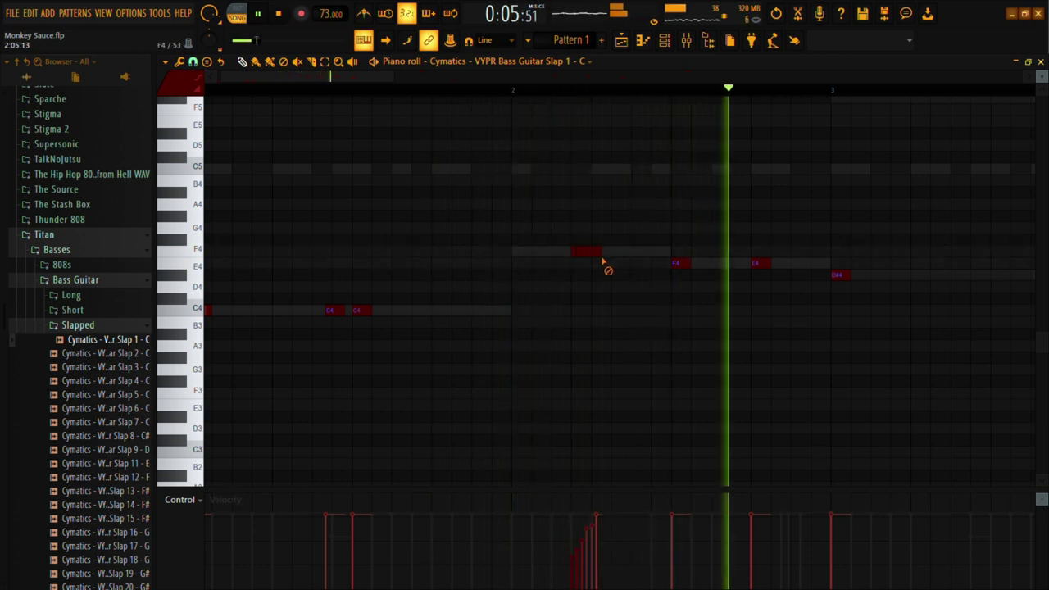
left_click_drag(598, 254, 605, 254)
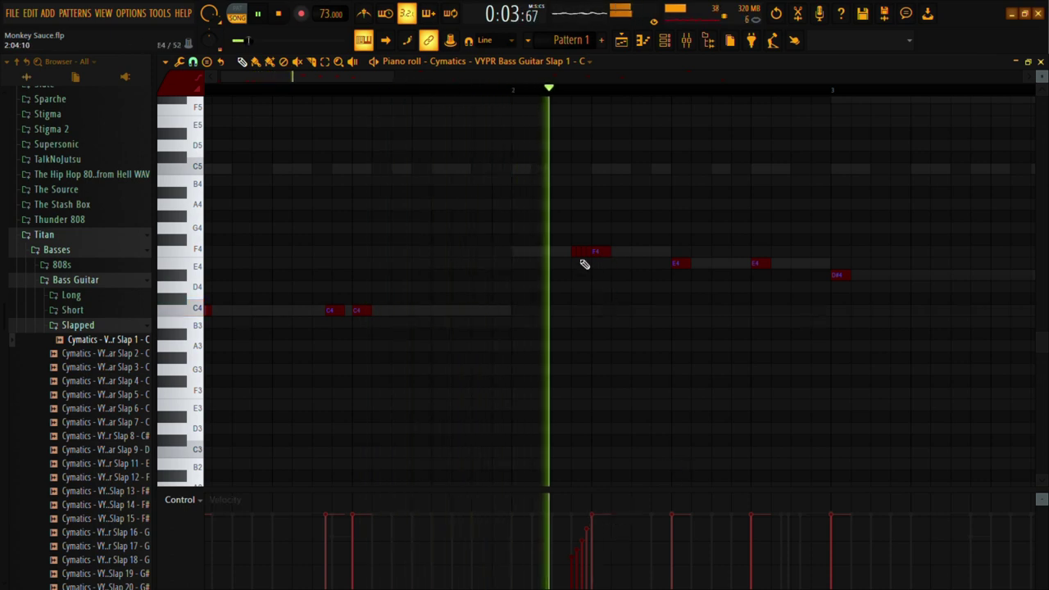
- Place a second G#4 slap bass note on step 5 of bar 4
left_click_drag(381, 77, 477, 80)
left_click(711, 217)
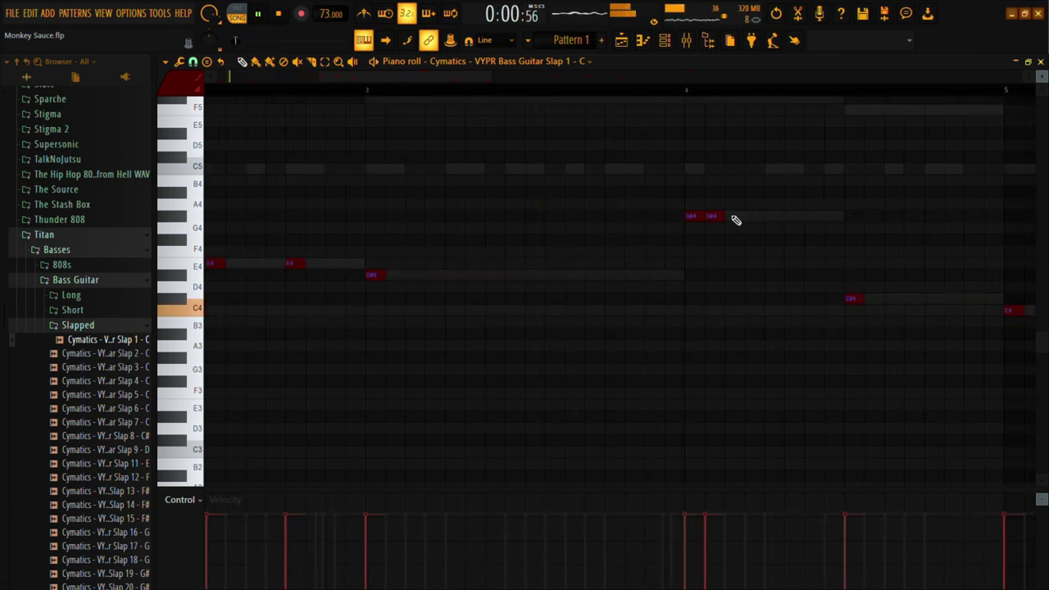
left_click(510, 88)
right_click(712, 216)
left_click(771, 216)
- Transpose the second G#4 slap note of bar 4 down one octave and play the pattern
left_click_drag(814, 205, 773, 216)
scroll(773, 216, "down", 1)
key("ctrl+Down")
key("space")
key("space")
left_click_drag(453, 77, 547, 77)
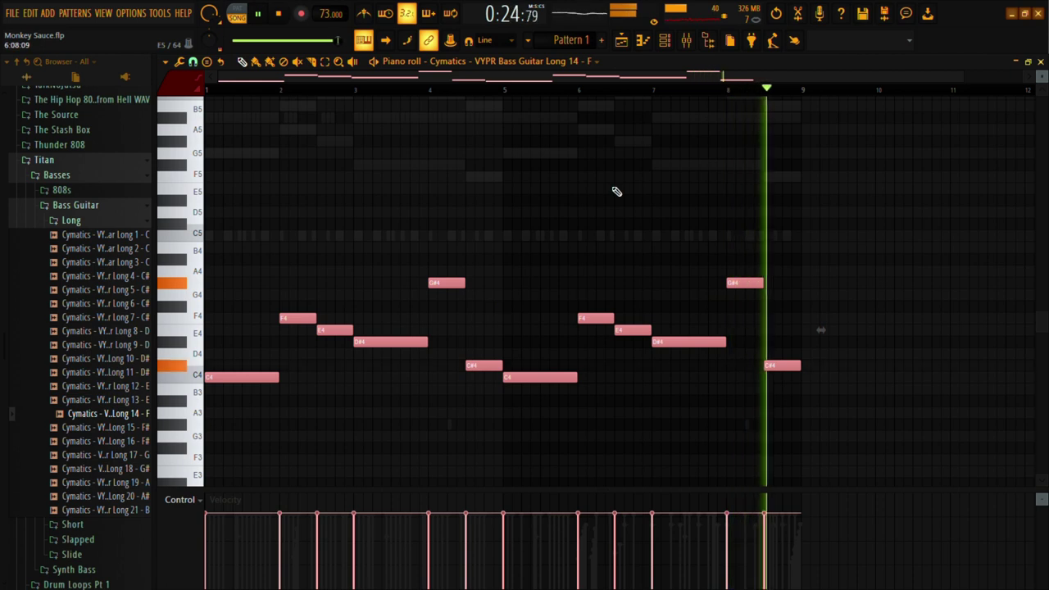
- Transpose all Bass Guitar Long 14 notes up one octave and normalize the sample in its channel settings
key("ctrl+Up")
left_click(665, 40)
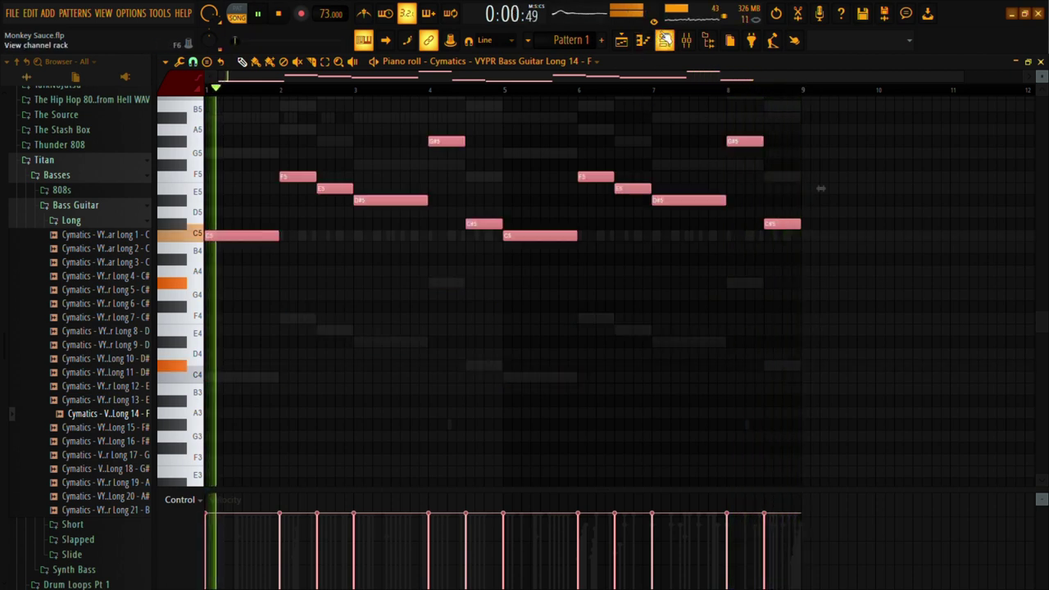
left_click(605, 518)
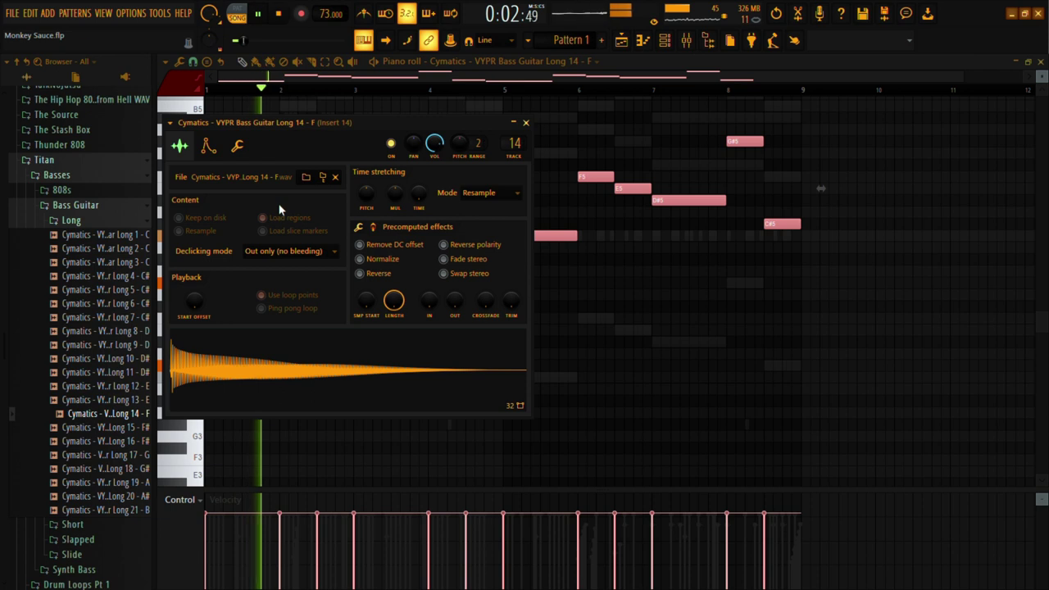
left_click(237, 145)
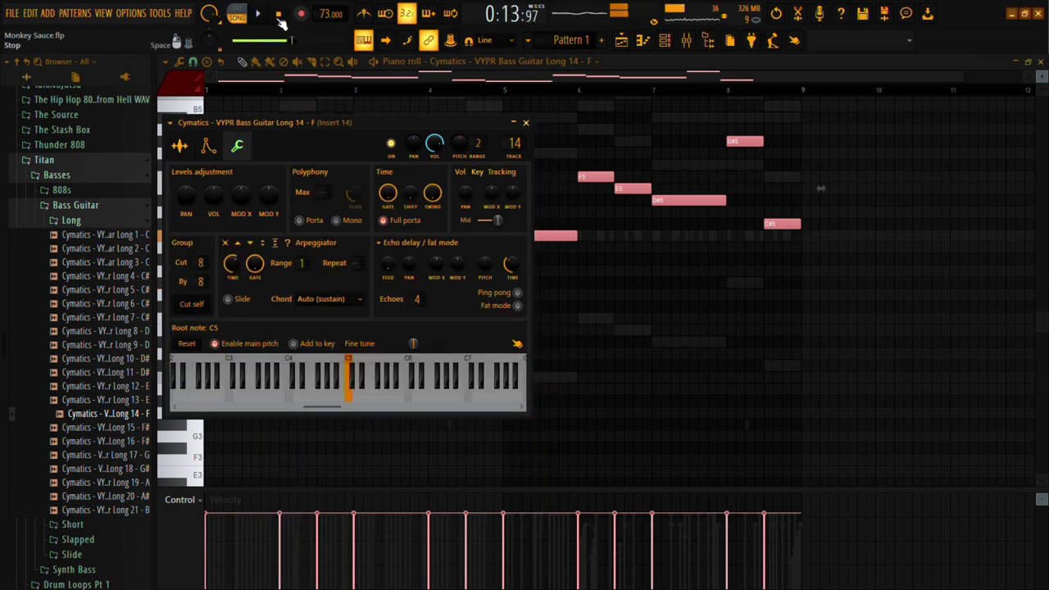
left_click(209, 146)
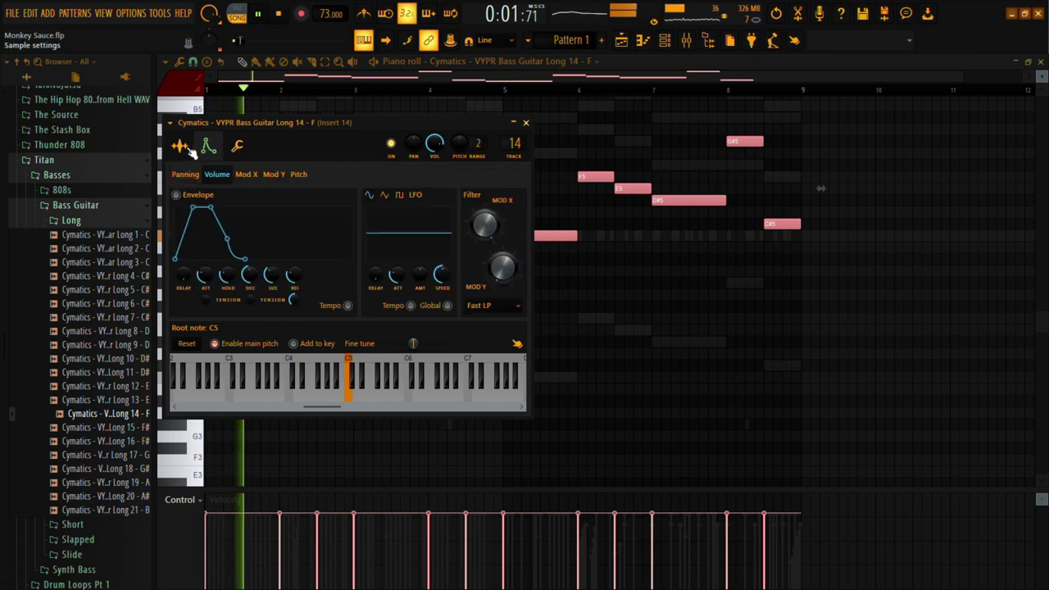
left_click(181, 146)
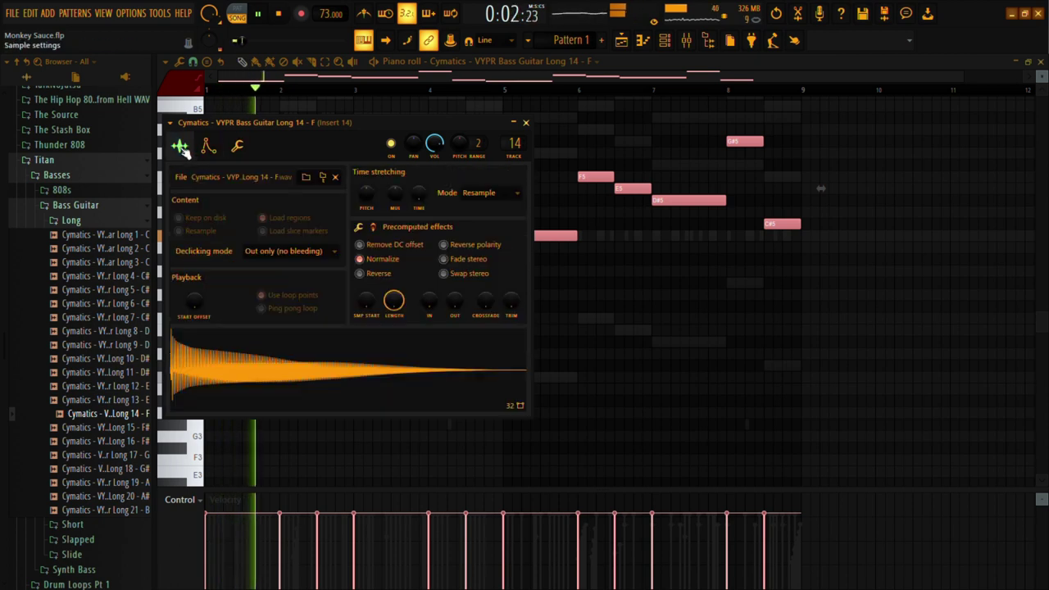
left_click(237, 146)
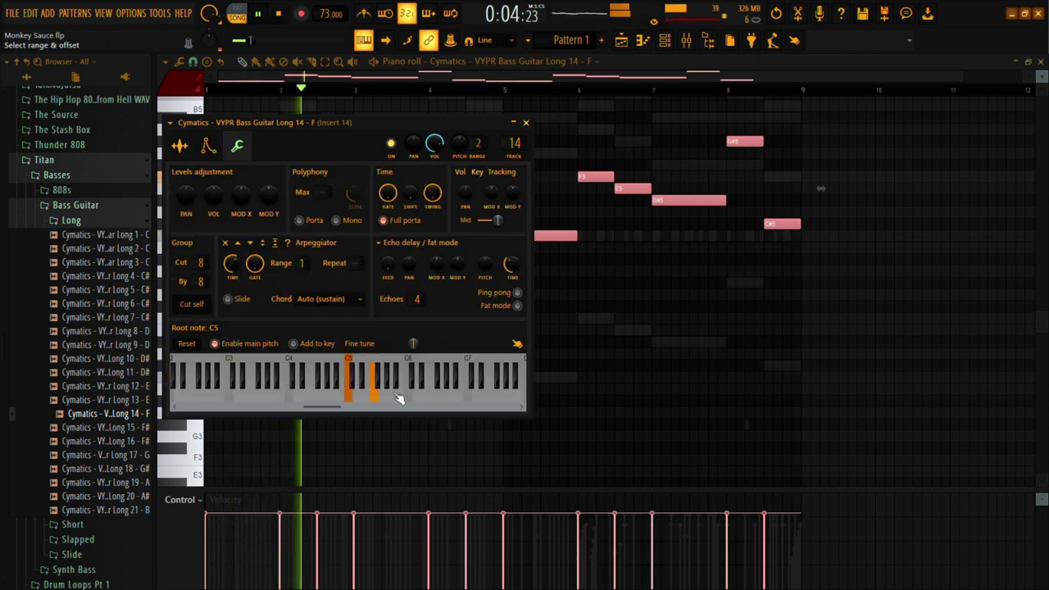
left_click(526, 123)
- Play back the Bass Guitar Long 14 line and deselect its notes
key("space")
key("space")
left_click(810, 157)
key("ctrl+a")
right_click(810, 157)
scroll(716, 183, "up", 2)
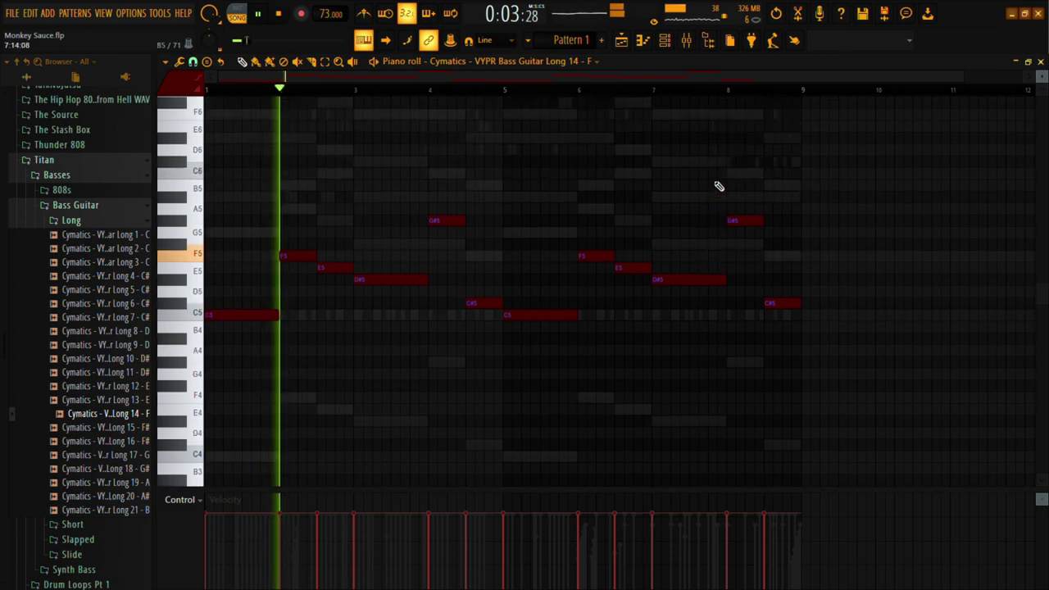
- Restart playback in the Bass Guitar Long 14 piano roll and place a short D#5 note on step 9 of bar 1
left_click(1041, 62)
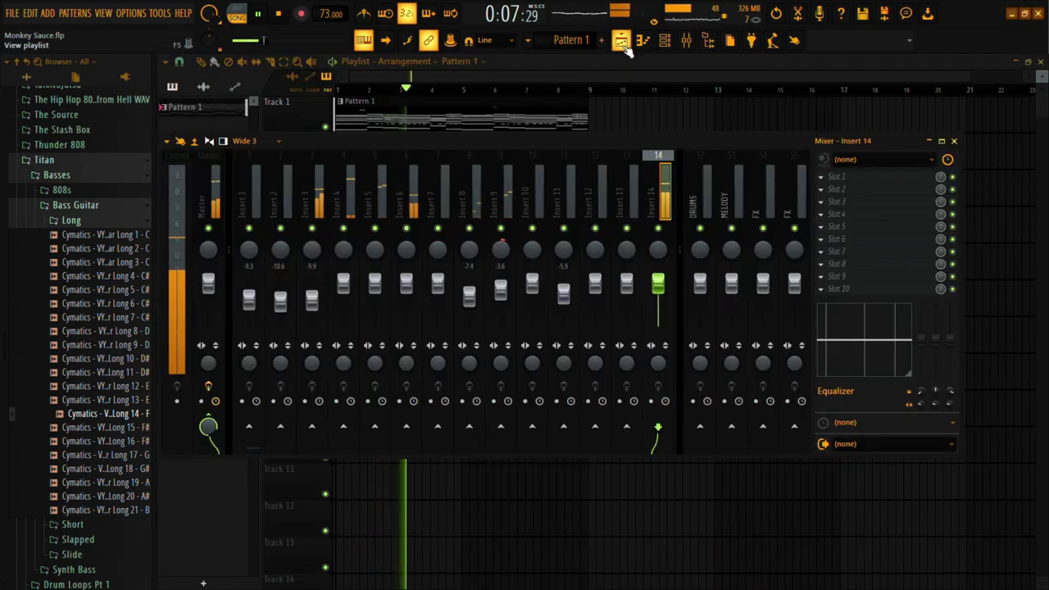
key("F7")
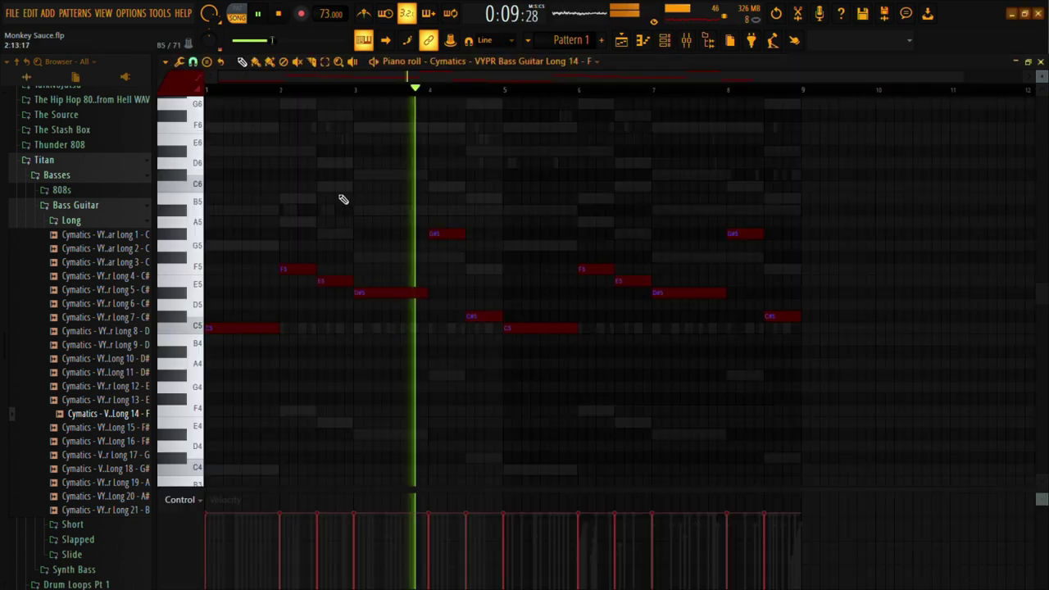
left_click(208, 91)
left_click(245, 294)
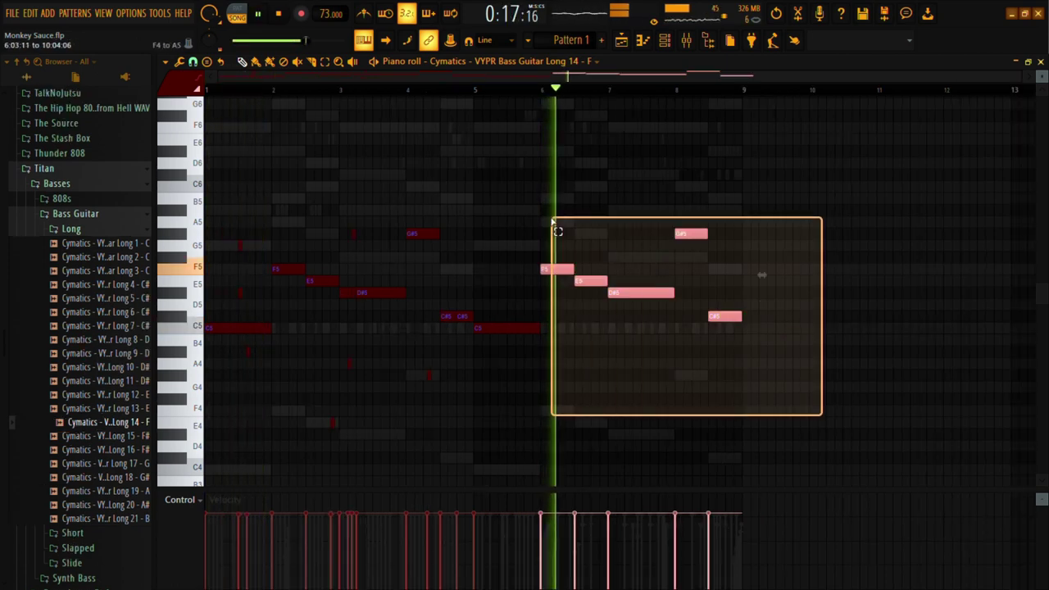
- Replace the Bass Guitar Long 14 notes in bars 5 to 8 with a duplicate of bars 1 to 4, and close the piano roll
left_click_drag(558, 232, 490, 186)
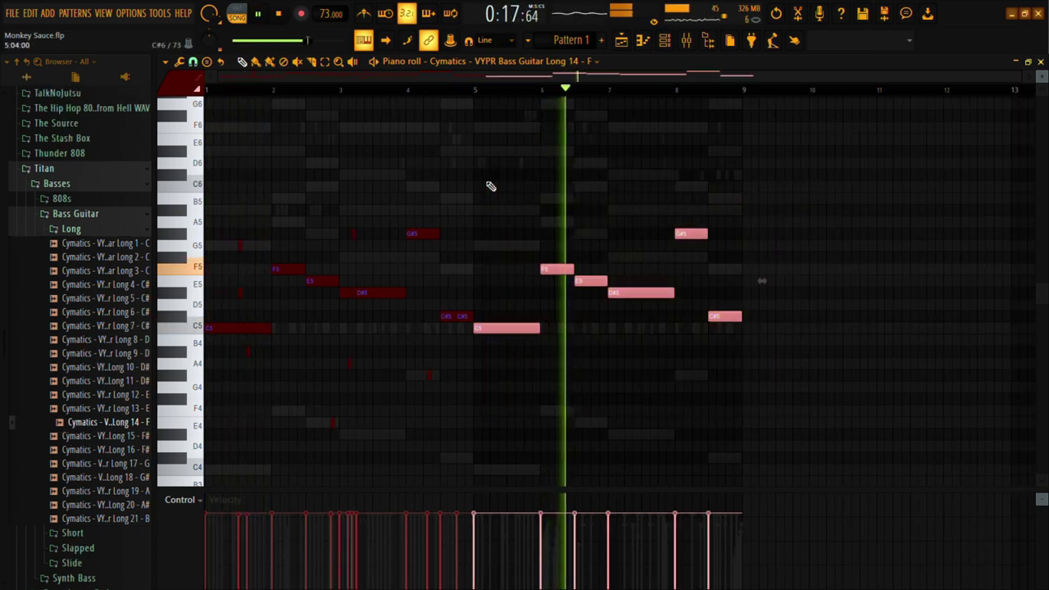
key("Delete")
left_click_drag(518, 463, 155, 220)
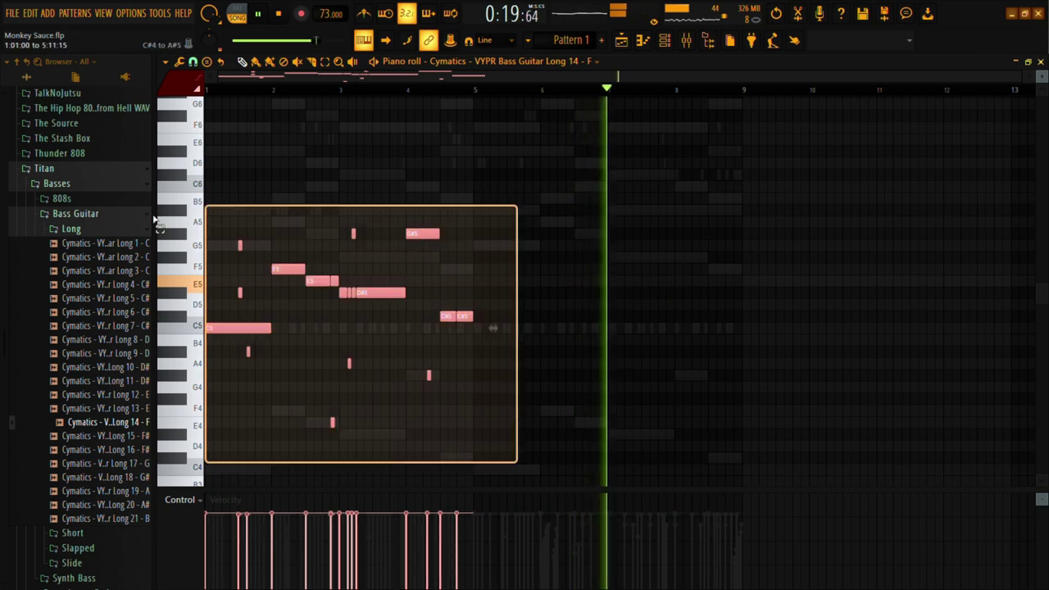
key("ctrl+b")
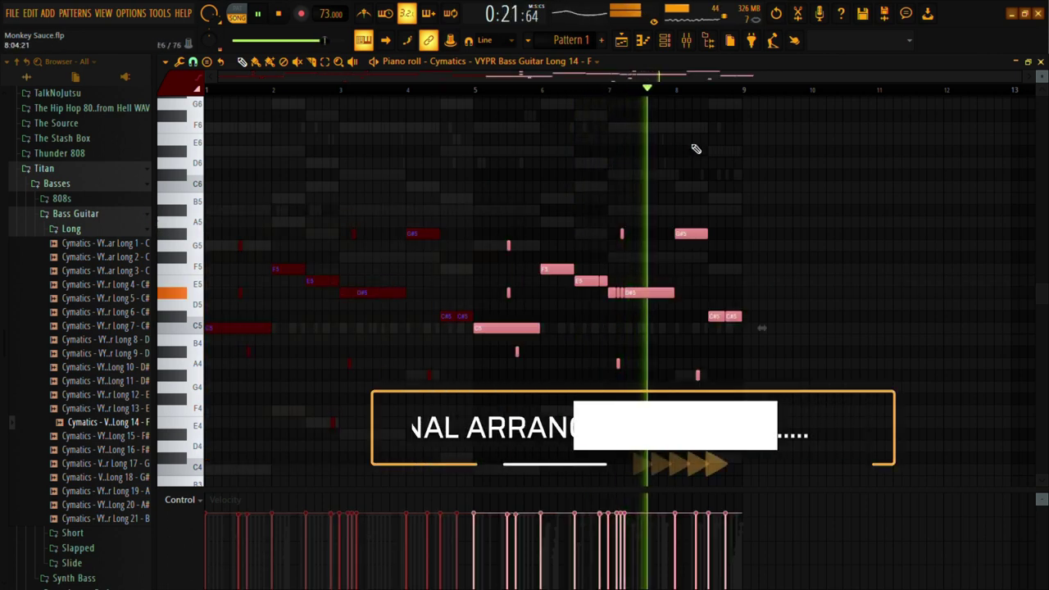
left_click(1041, 62)
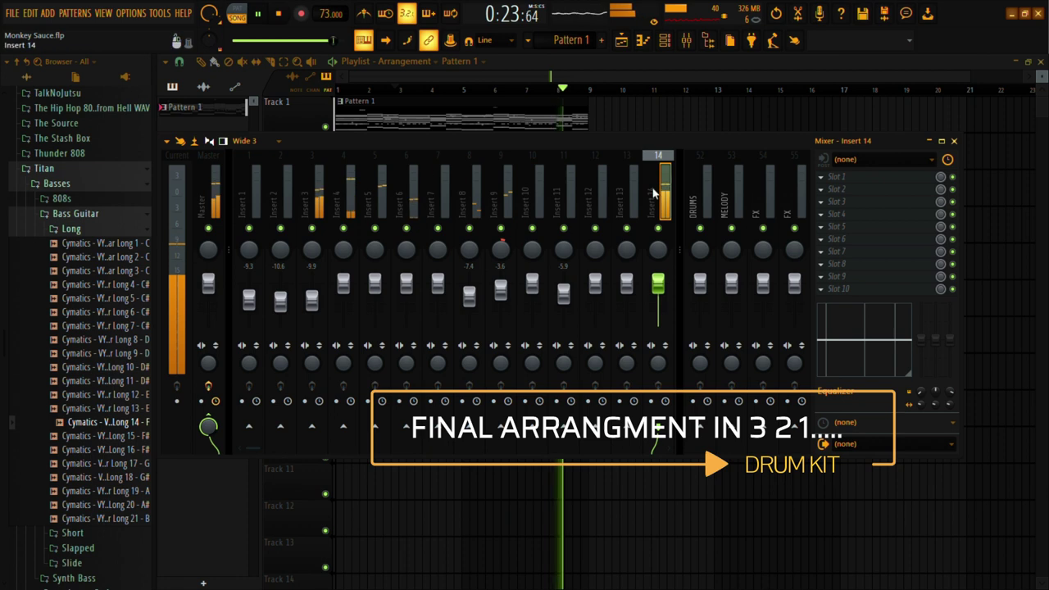